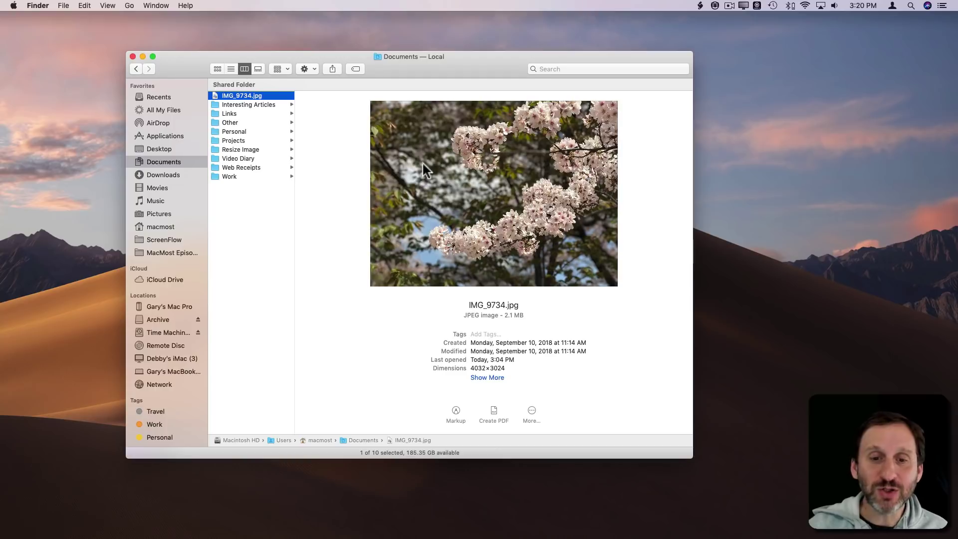
Launch Pixelmator and create a new blank document 800 pixels wide by 100 pixels high
{"action": "mouse_move", "coordinate": [816, 534]}
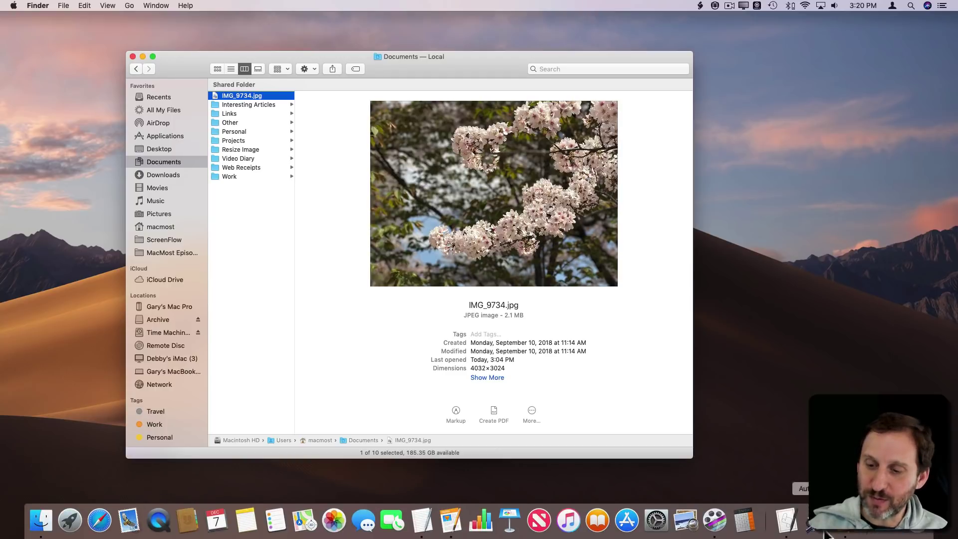
{"action": "left_click", "coordinate": [849, 532]}
{"action": "left_click", "coordinate": [319, 289]}
{"action": "double_click", "coordinate": [443, 158]}
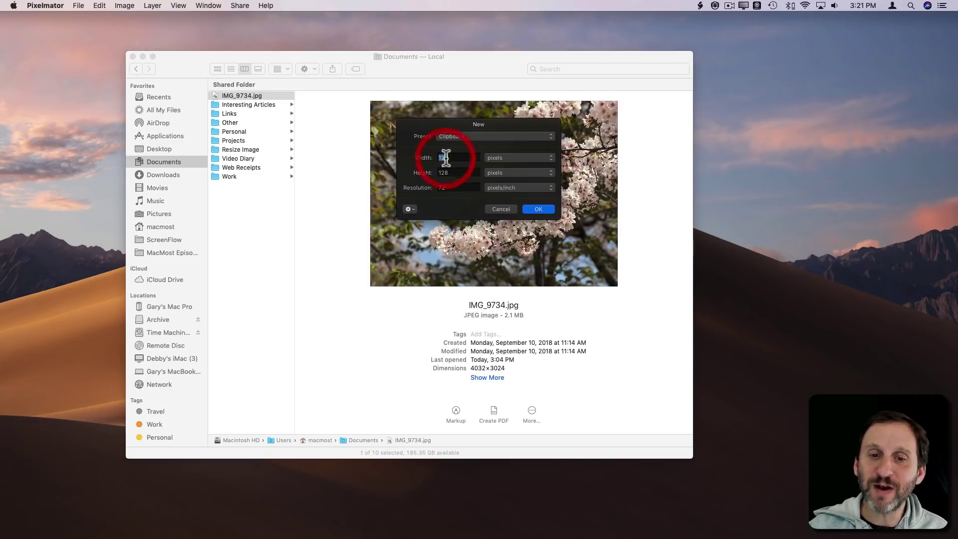
{"action": "type", "text": "800"}
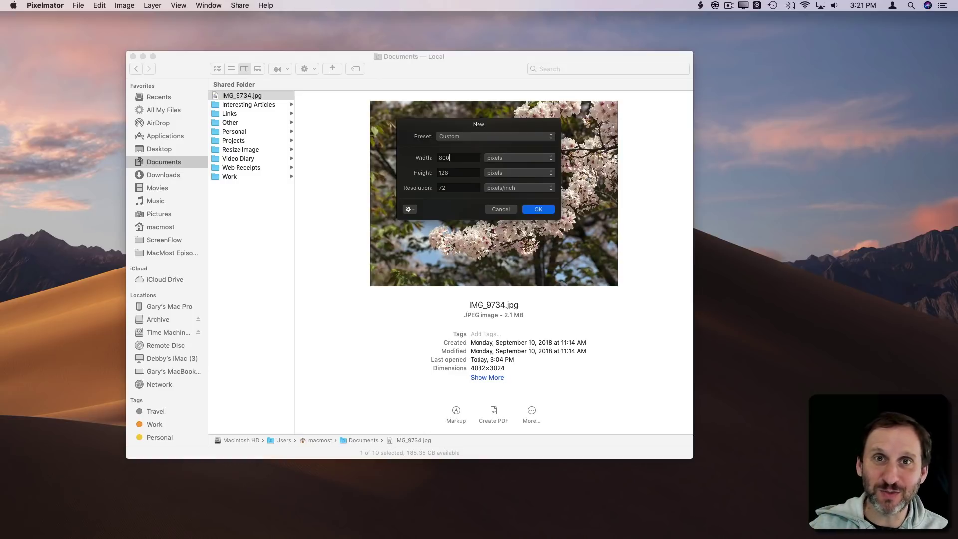
{"action": "key", "text": "Tab"}
{"action": "type", "text": "100"}
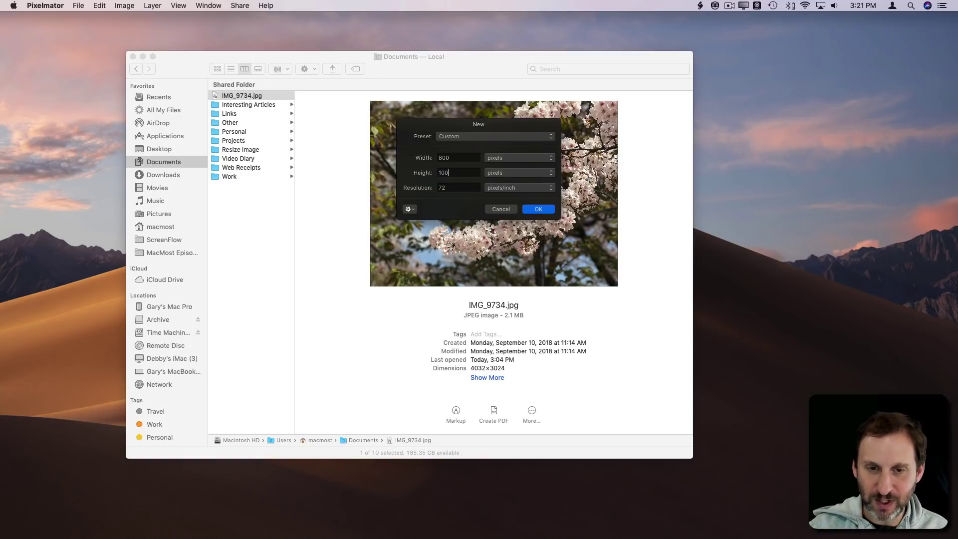
{"action": "left_click", "coordinate": [538, 208]}
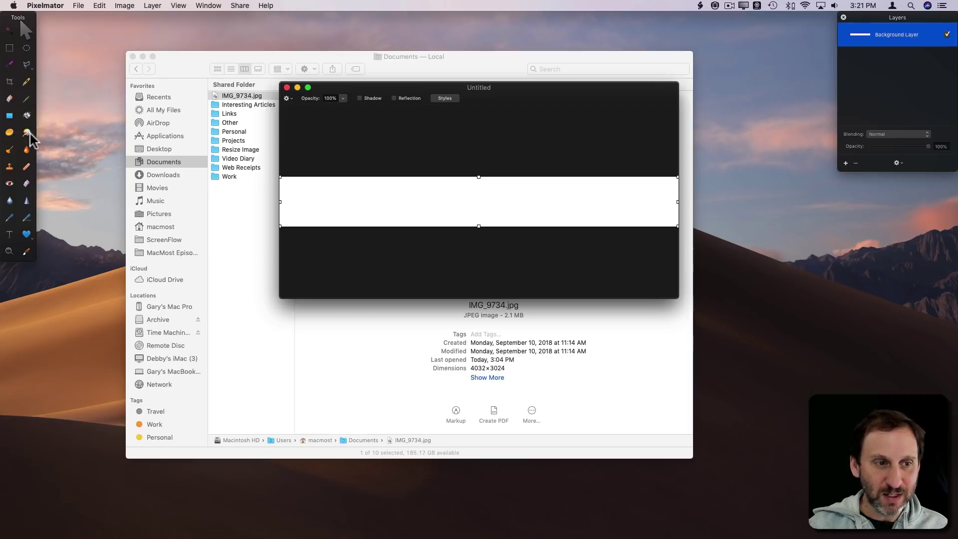
Add a black text box on the banner and type the author's name
{"action": "left_click", "coordinate": [9, 235]}
{"action": "left_click", "coordinate": [421, 201]}
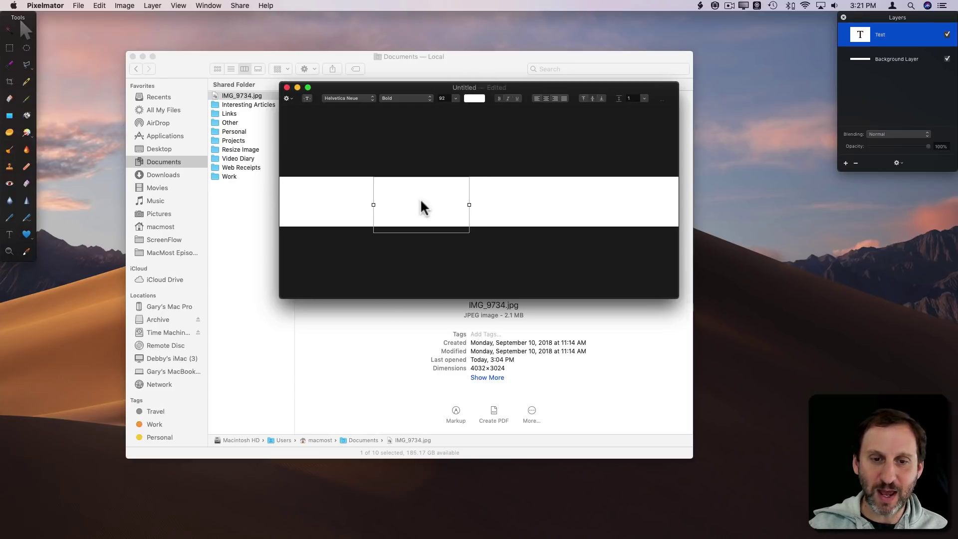
{"action": "key", "text": "Escape"}
{"action": "left_click", "coordinate": [474, 98]}
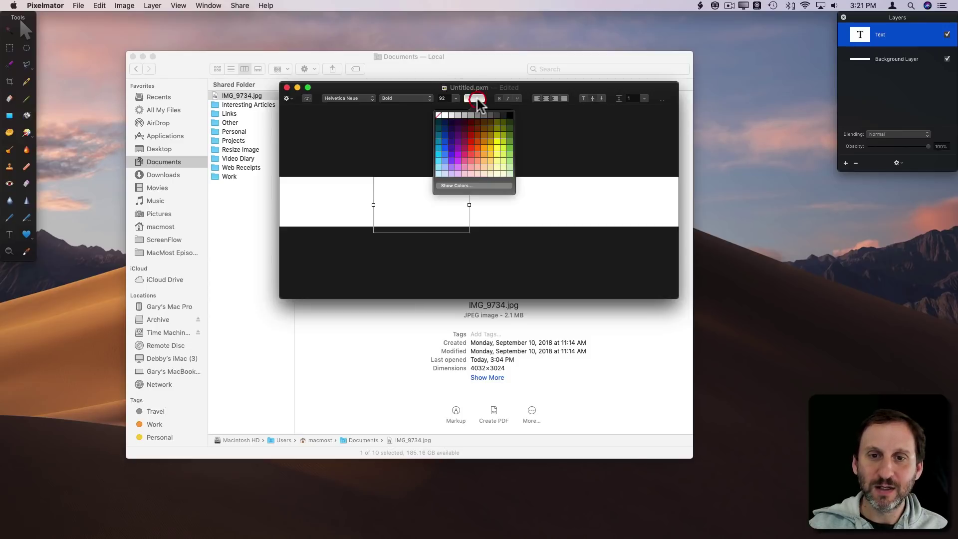
{"action": "left_click", "coordinate": [506, 119]}
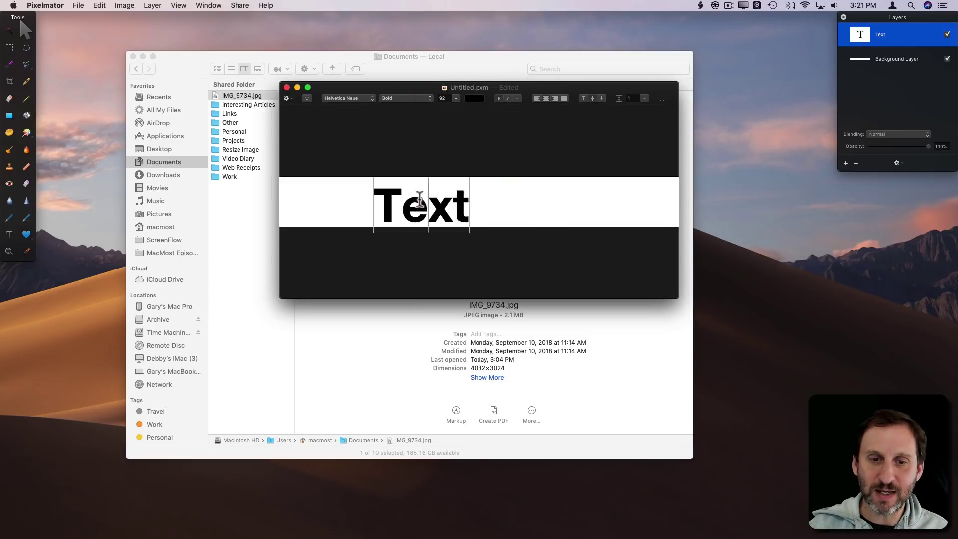
{"action": "double_click", "coordinate": [421, 203]}
{"action": "type", "text": "G"}
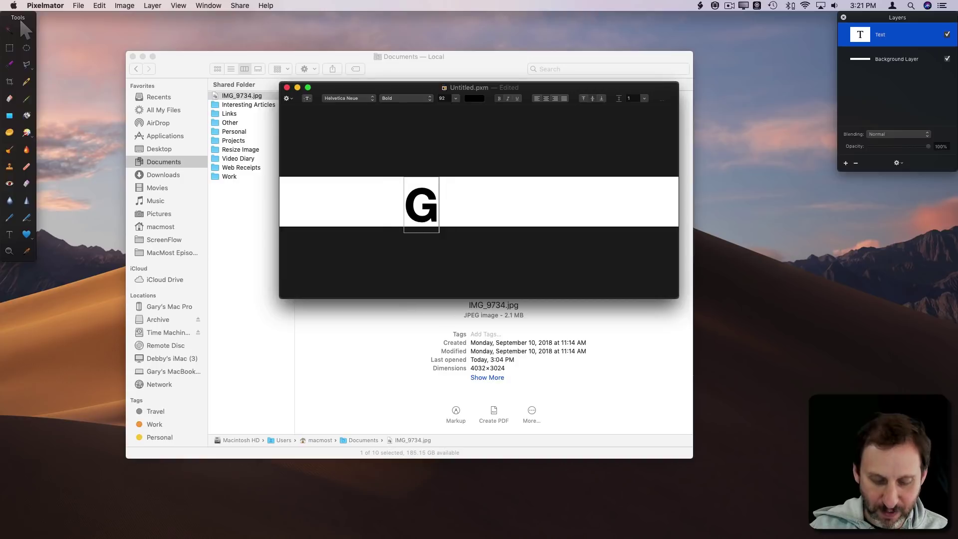
{"action": "type", "text": "ary Rosenzwe"}
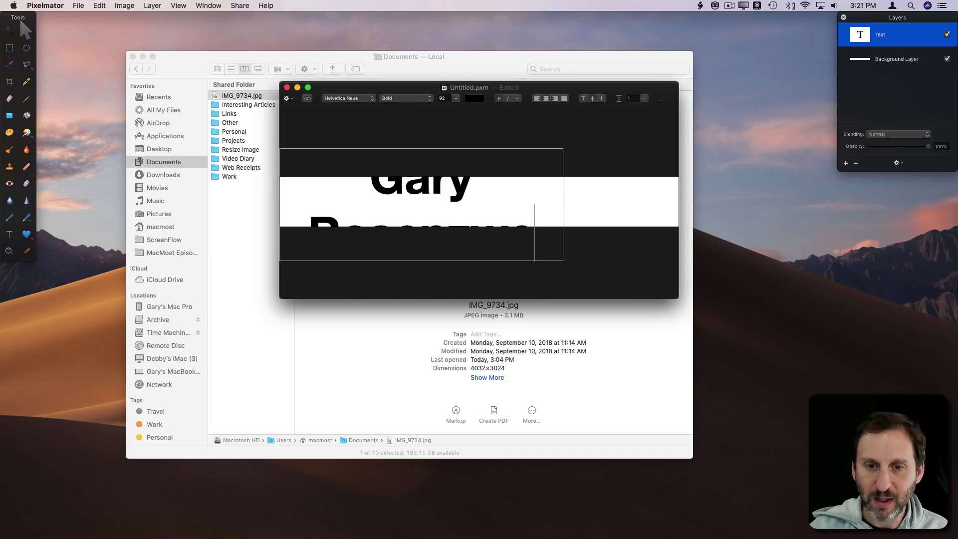
{"action": "key", "text": "BackSpace"}
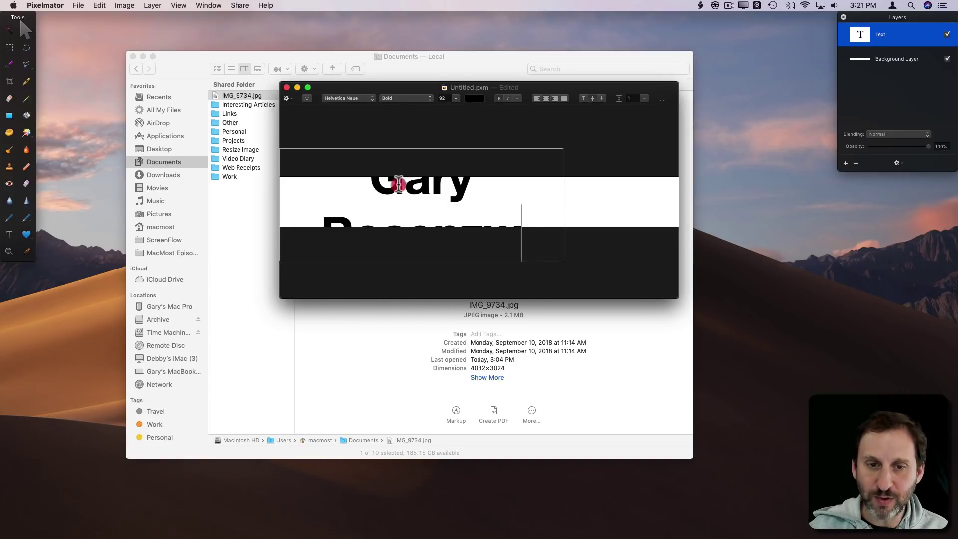
{"action": "left_click", "coordinate": [449, 141]}
Move the text up on the banner and finish typing the surname
{"action": "left_click_drag", "start_coordinate": [435, 186], "coordinate": [433, 171]}
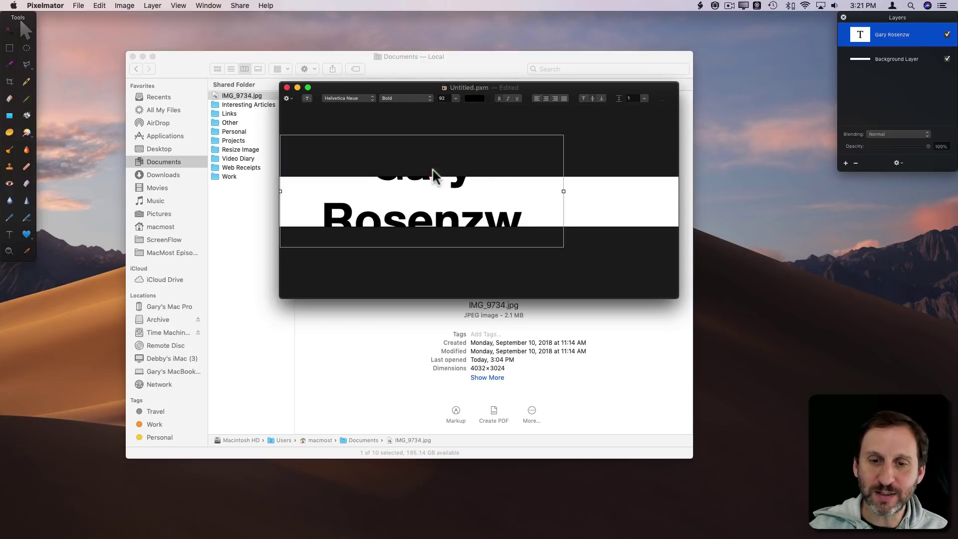
{"action": "double_click", "coordinate": [396, 171]}
{"action": "double_click", "coordinate": [466, 229]}
{"action": "left_click", "coordinate": [518, 222]}
{"action": "type", "text": "eig"}
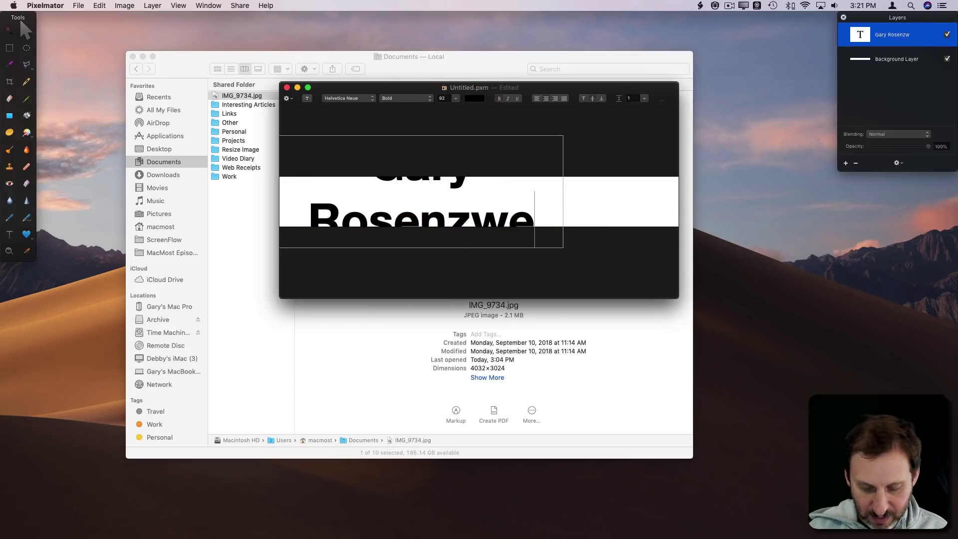
{"action": "left_click", "coordinate": [600, 159]}
Widen the text box to fit one line, set font size 60, and reposition the name
{"action": "left_click", "coordinate": [439, 193]}
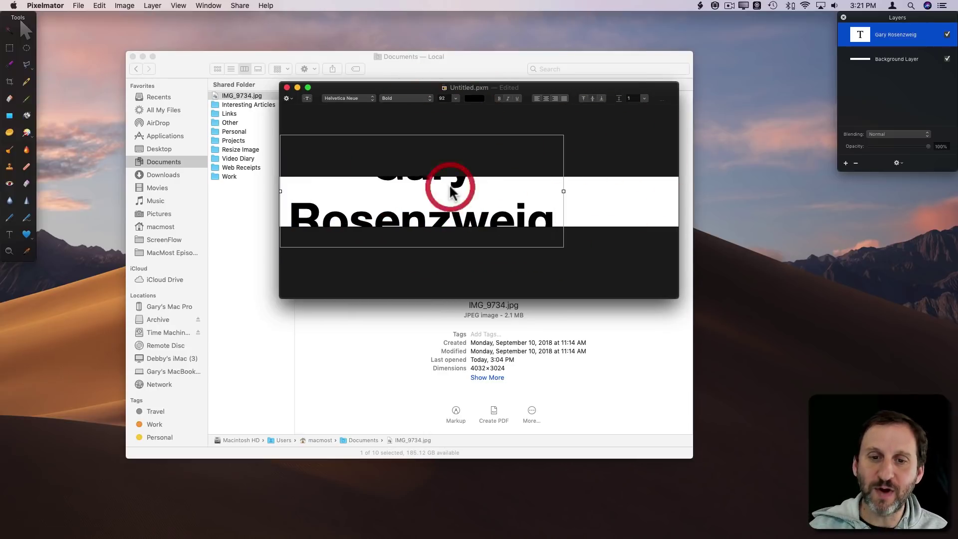
{"action": "mouse_move", "coordinate": [562, 198]}
{"action": "left_mouse_down"}
{"action": "mouse_move", "coordinate": [682, 193]}
{"action": "mouse_move", "coordinate": [561, 198]}
{"action": "left_mouse_up"}
{"action": "double_click", "coordinate": [445, 99]}
{"action": "type", "text": "60"}
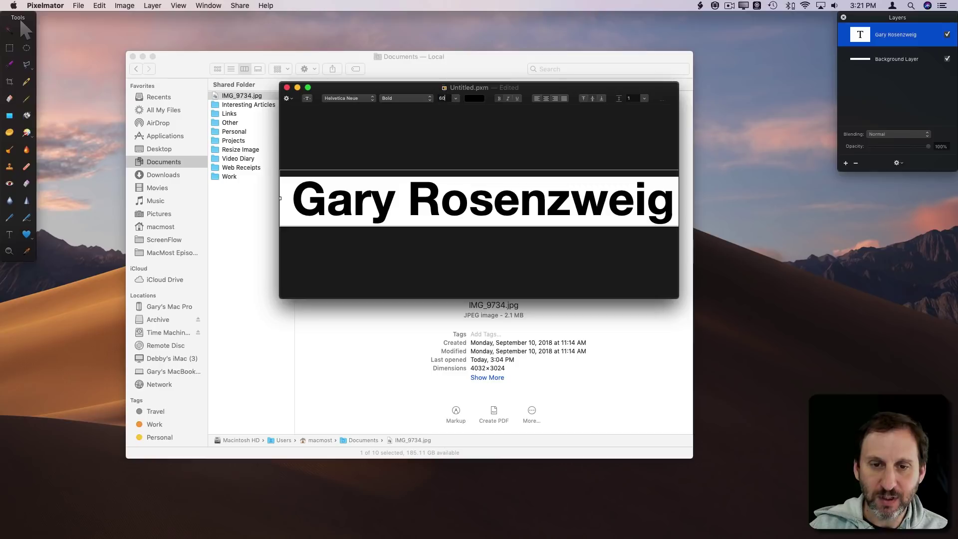
{"action": "key", "text": "Return"}
{"action": "left_click", "coordinate": [448, 204]}
{"action": "mouse_move", "coordinate": [448, 205]}
{"action": "left_mouse_down"}
{"action": "mouse_move", "coordinate": [485, 203]}
{"action": "mouse_move", "coordinate": [447, 209]}
{"action": "left_mouse_up"}
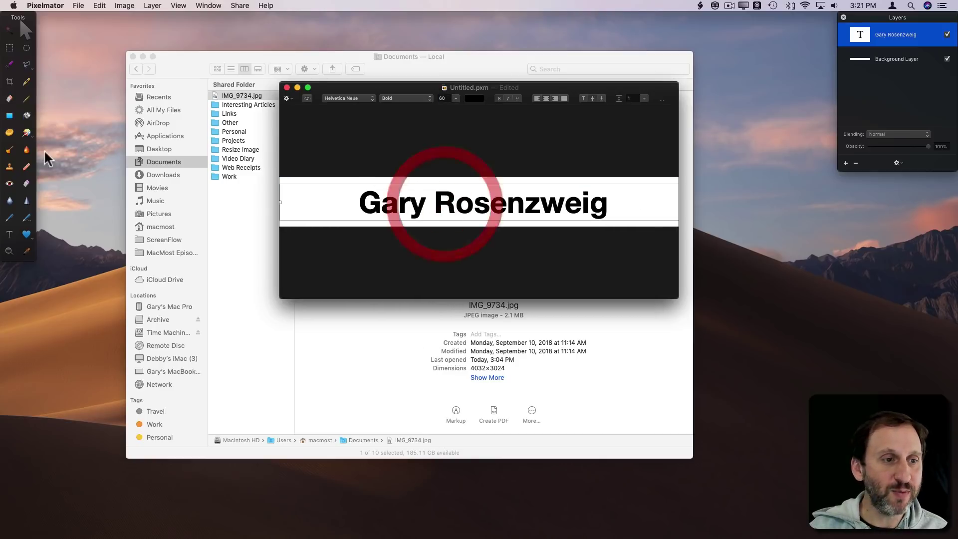
Add a person silhouette shape at the left end of the banner
{"action": "left_click", "coordinate": [27, 233]}
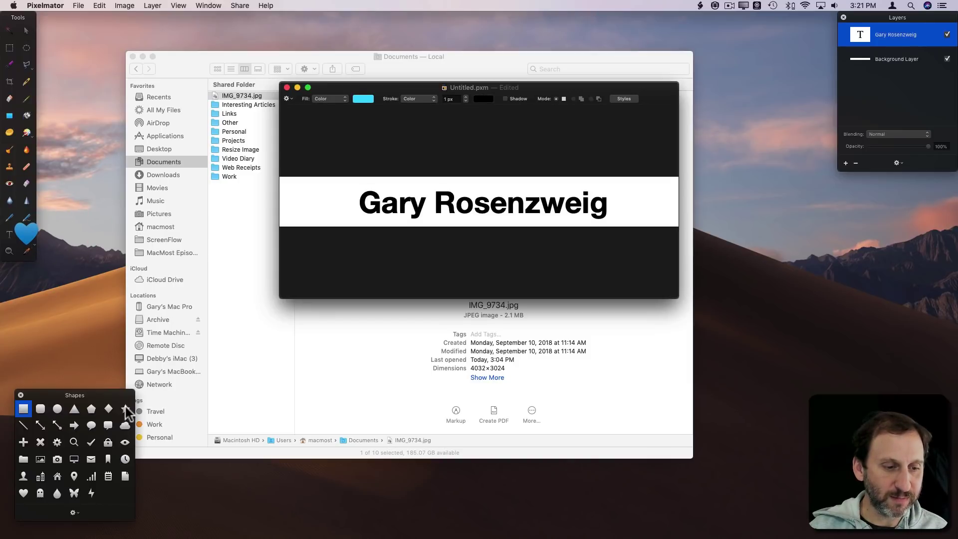
{"action": "left_click", "coordinate": [23, 477]}
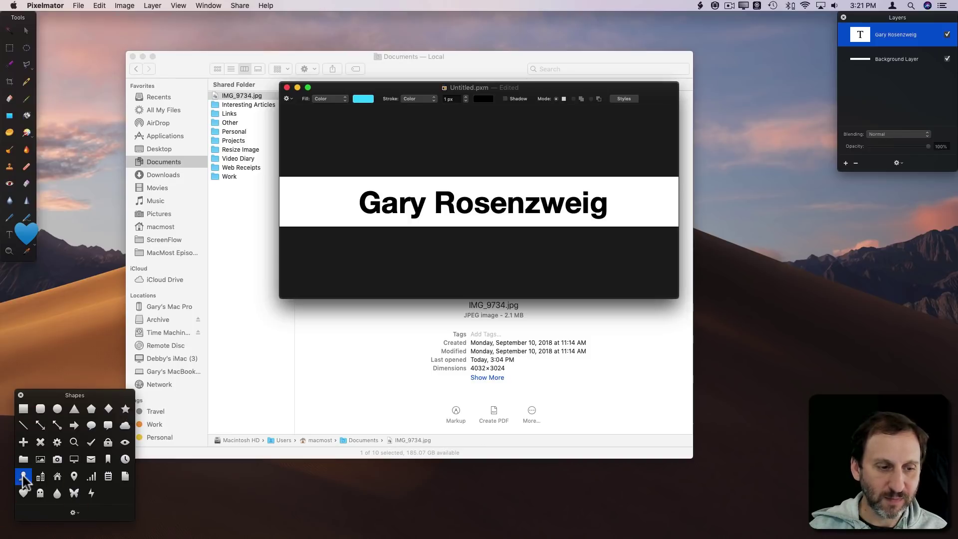
{"action": "left_click", "coordinate": [311, 199]}
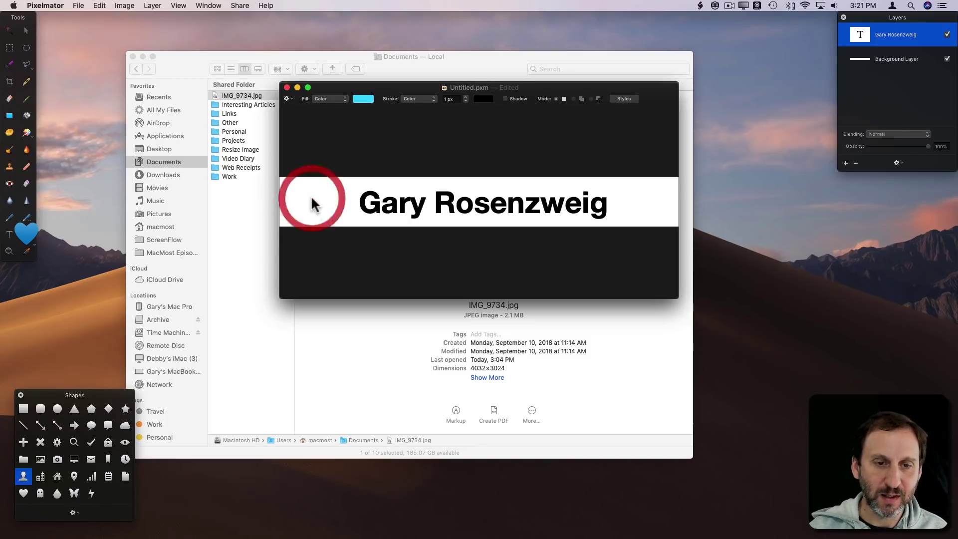
{"action": "left_click_drag", "start_coordinate": [317, 207], "coordinate": [319, 207]}
{"action": "left_click", "coordinate": [466, 155]}
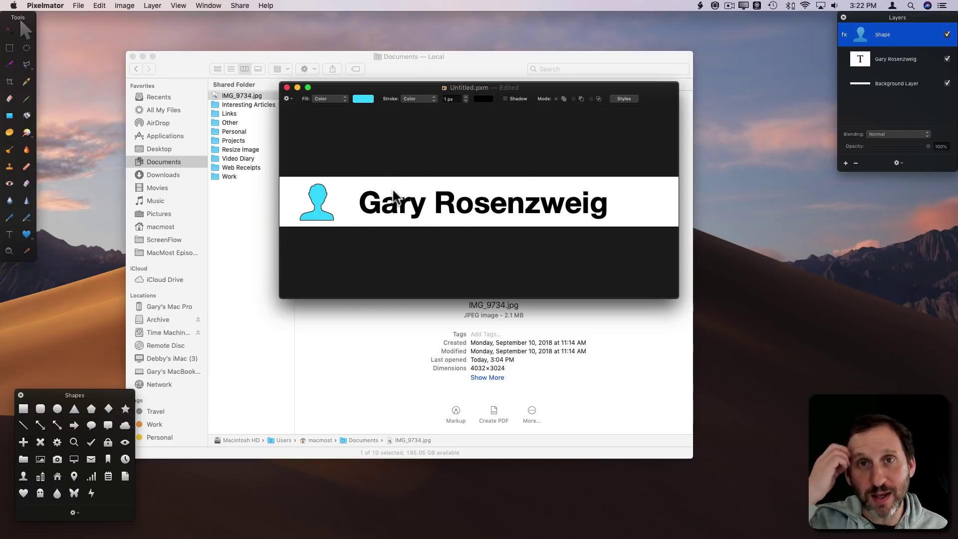
Shift the name about 40 px right, nudge the silhouette right, and fill it red
{"action": "left_click", "coordinate": [398, 204]}
{"action": "left_click_drag", "start_coordinate": [398, 204], "coordinate": [418, 205]}
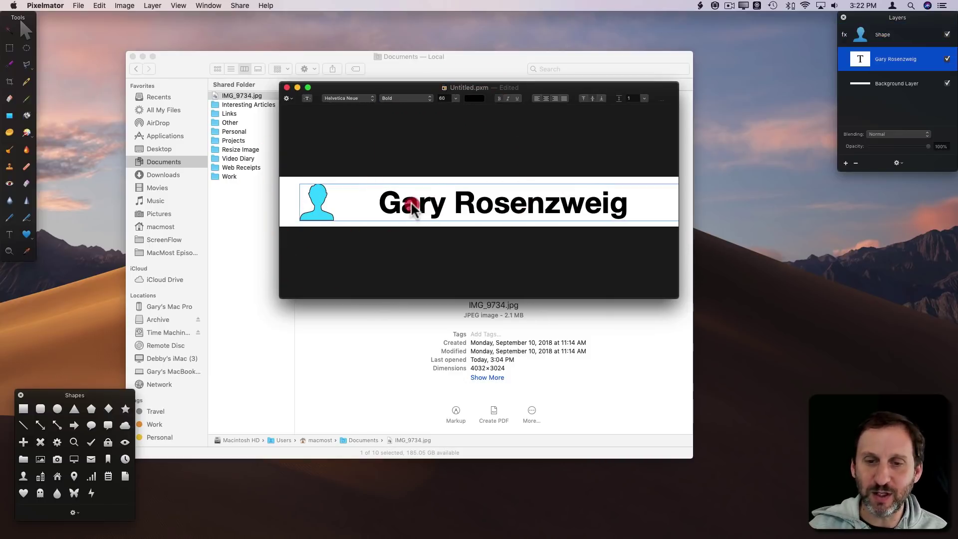
{"action": "left_click_drag", "start_coordinate": [317, 215], "coordinate": [332, 216]}
{"action": "left_click", "coordinate": [337, 134]}
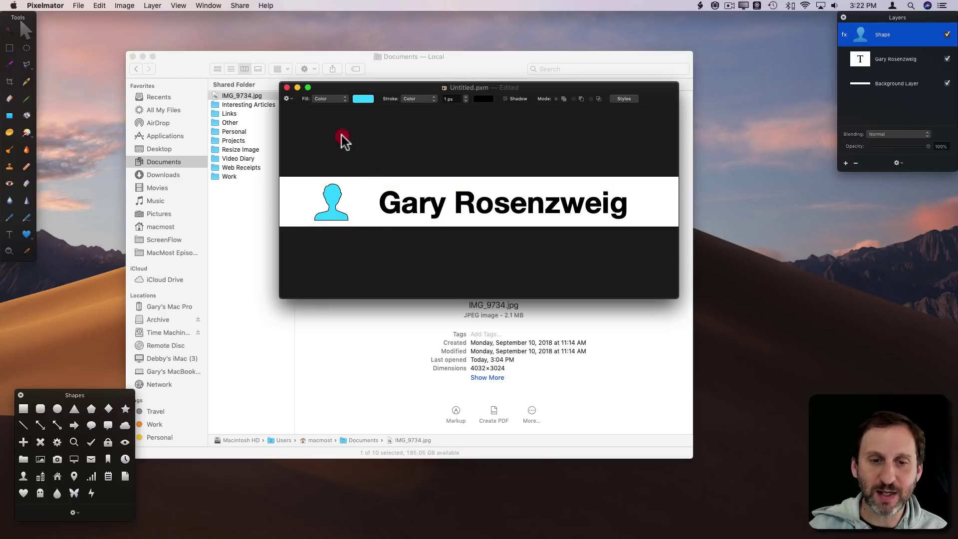
{"action": "left_click", "coordinate": [331, 202]}
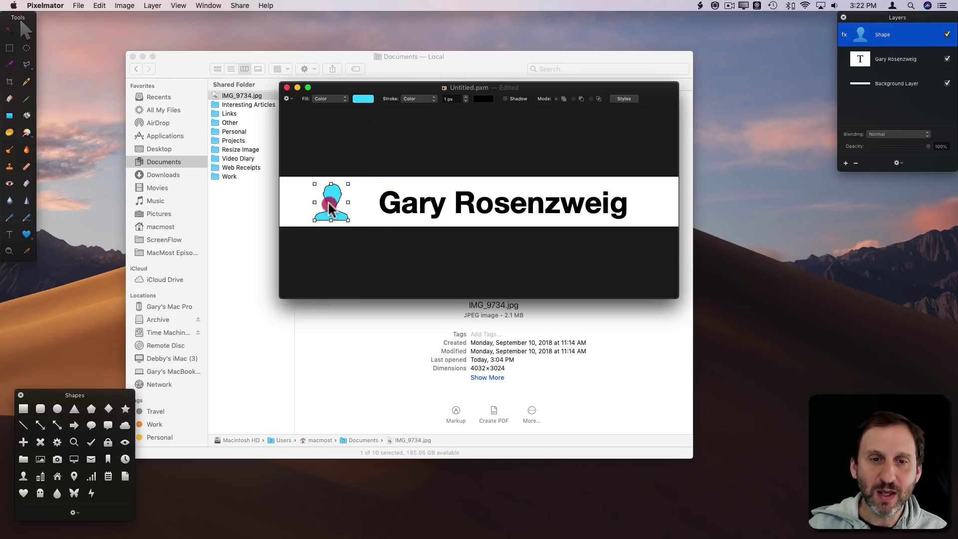
{"action": "left_click", "coordinate": [362, 98]}
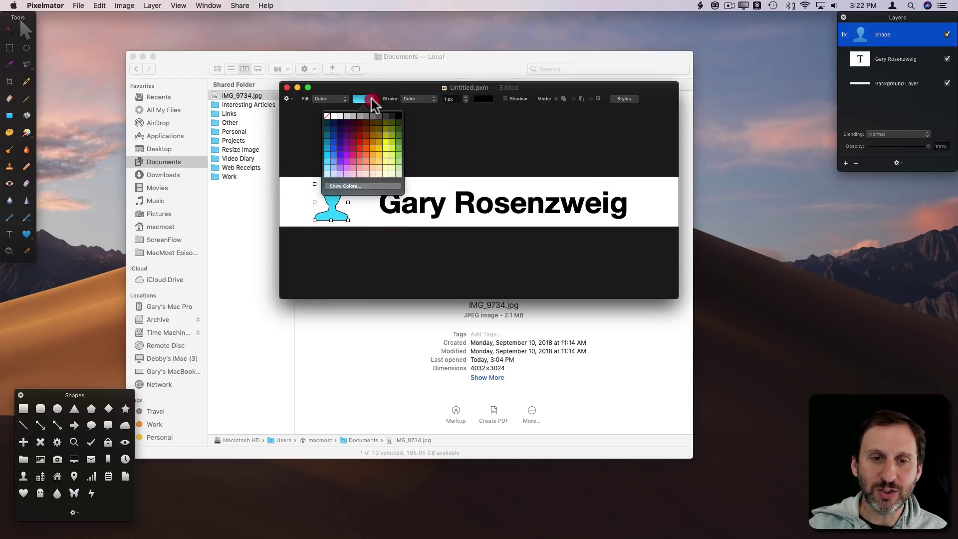
{"action": "left_click", "coordinate": [361, 135]}
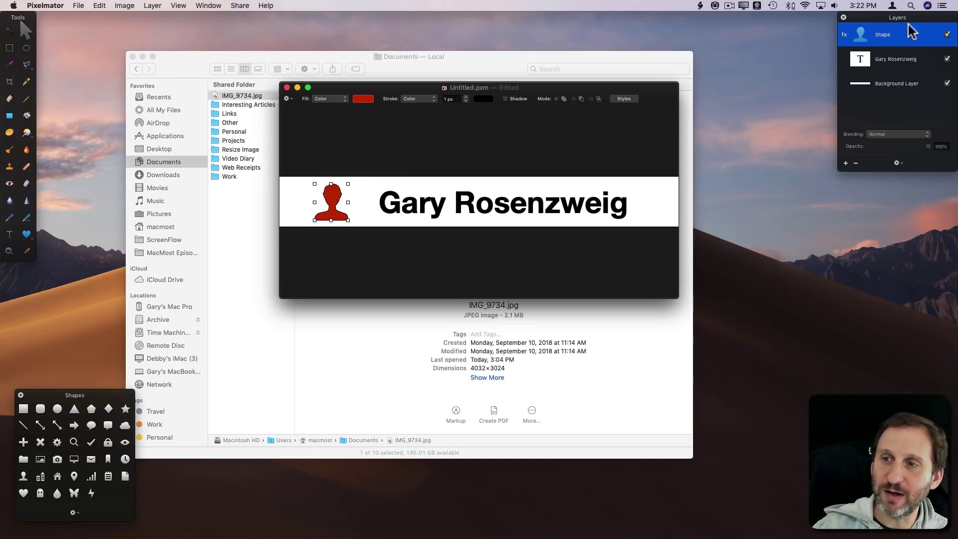
Delete the white background layer to leave a transparent banner
{"action": "left_click", "coordinate": [887, 62]}
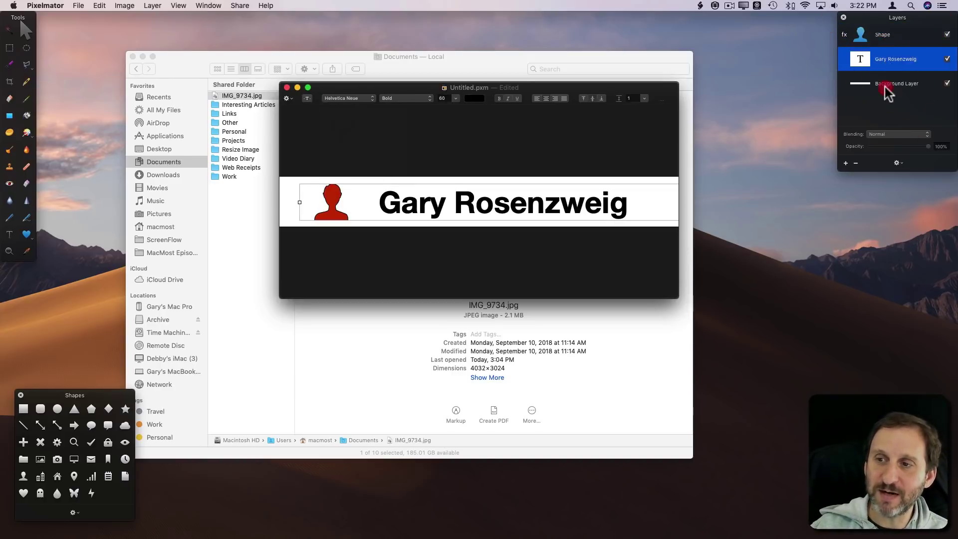
{"action": "left_click", "coordinate": [884, 86]}
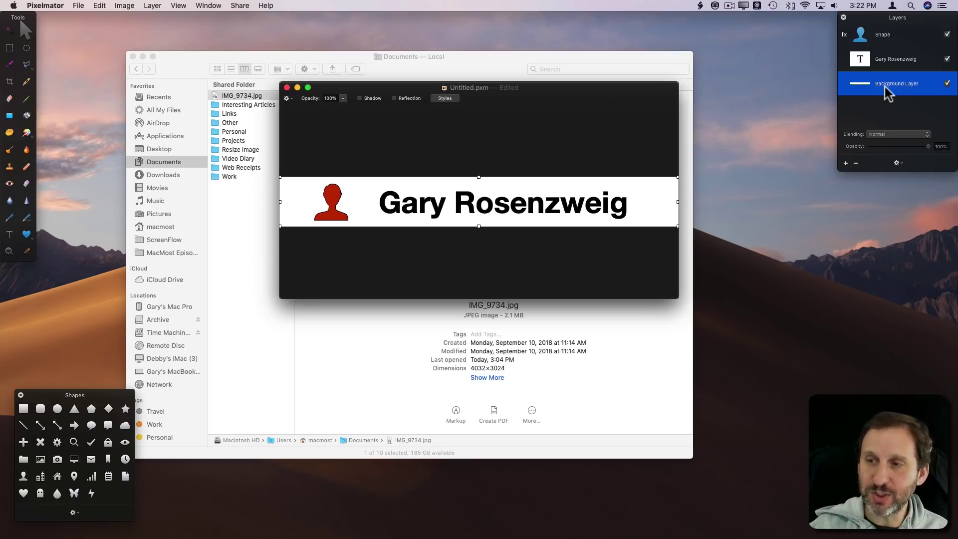
{"action": "key", "text": "Delete"}
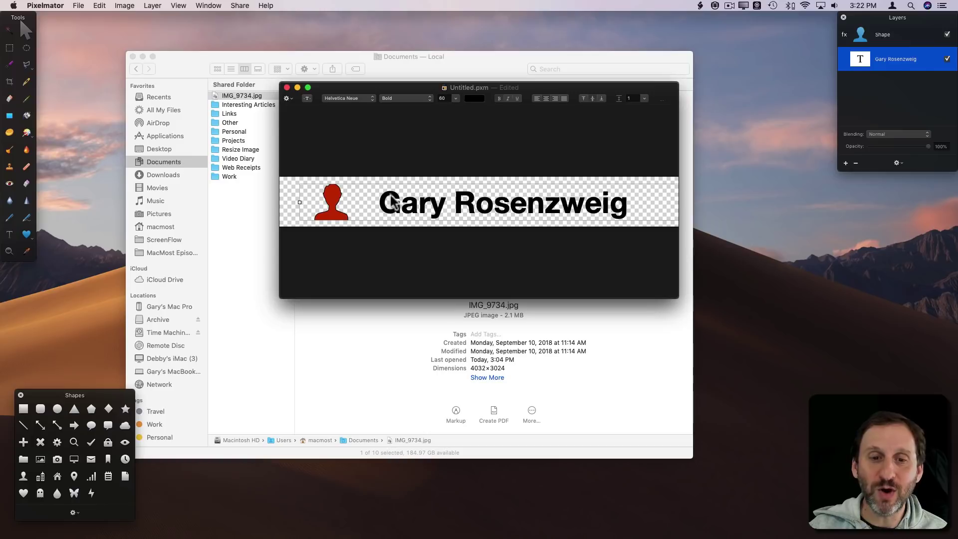
Fade the name text layer to 60% opacity
{"action": "double_click", "coordinate": [429, 204]}
{"action": "left_click", "coordinate": [893, 59]}
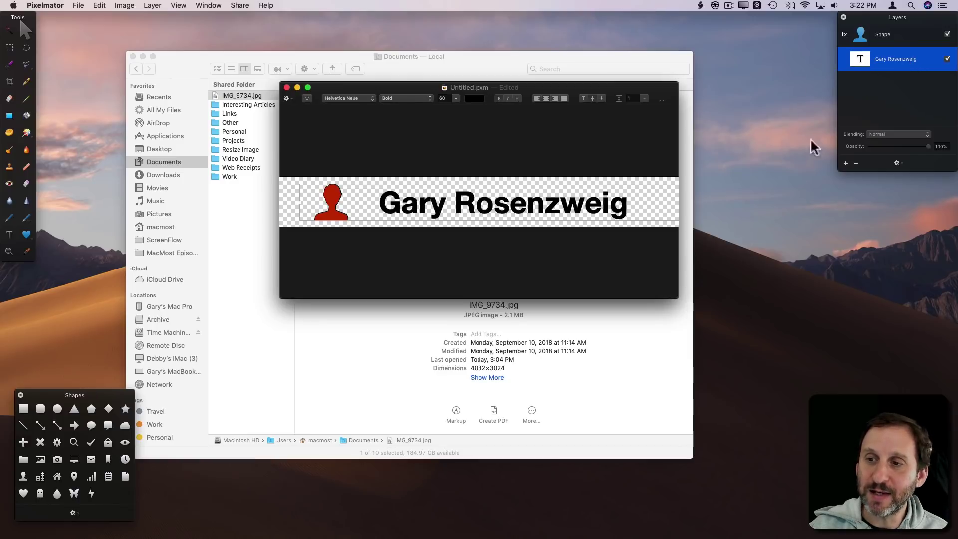
{"action": "left_click", "coordinate": [928, 148]}
{"action": "left_click_drag", "start_coordinate": [928, 147], "coordinate": [902, 149]}
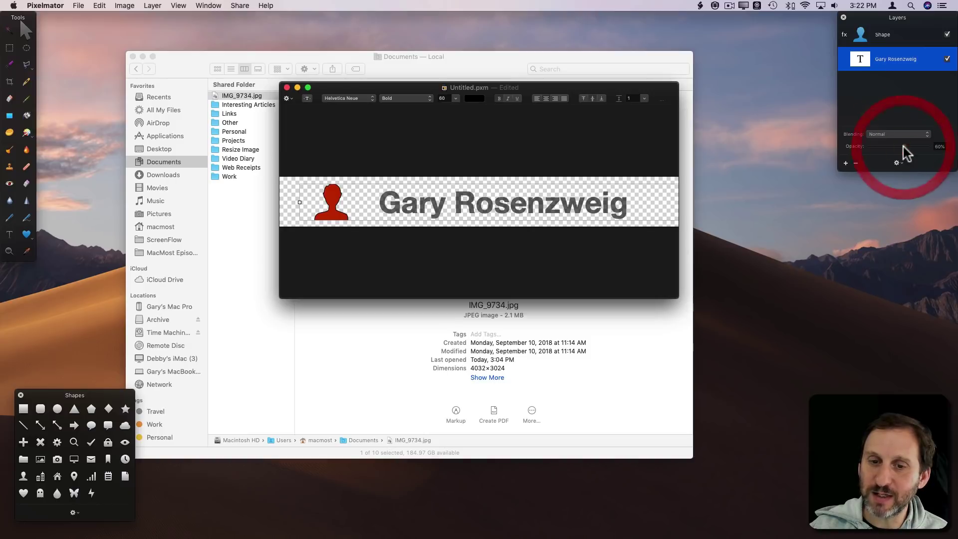
Make the name text dark red and lower the silhouette's opacity to about half
{"action": "left_click", "coordinate": [455, 97]}
{"action": "left_click", "coordinate": [457, 98]}
{"action": "left_click", "coordinate": [476, 99]}
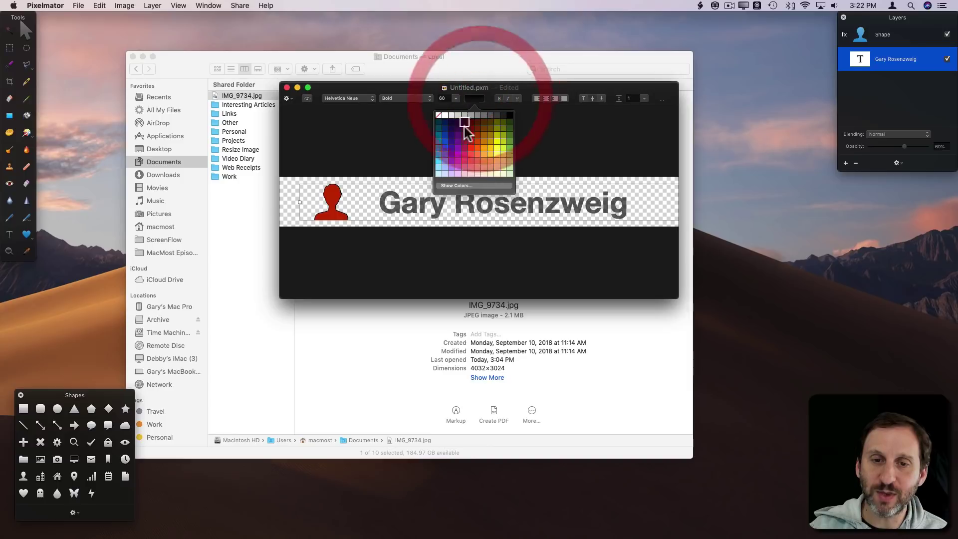
{"action": "left_click", "coordinate": [464, 141]}
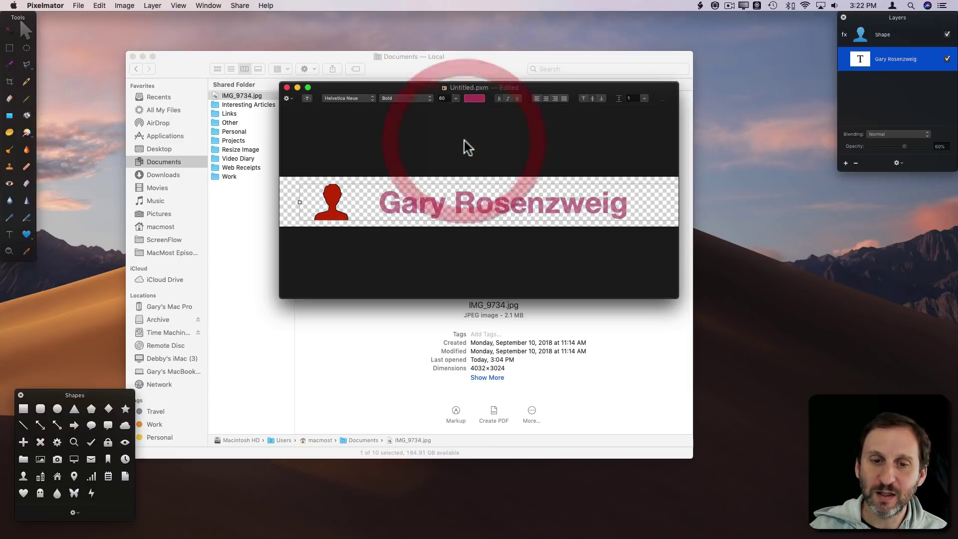
{"action": "left_click", "coordinate": [481, 100]}
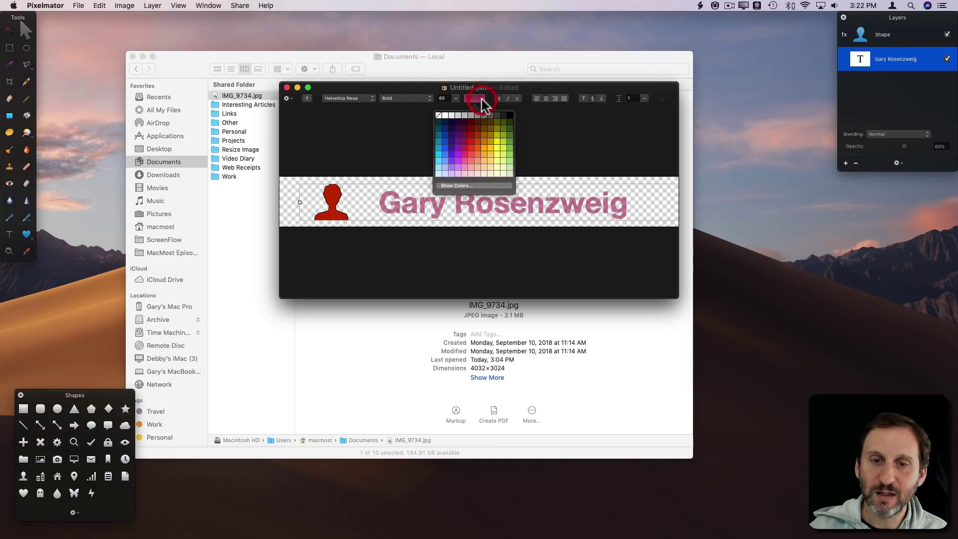
{"action": "left_click", "coordinate": [470, 135]}
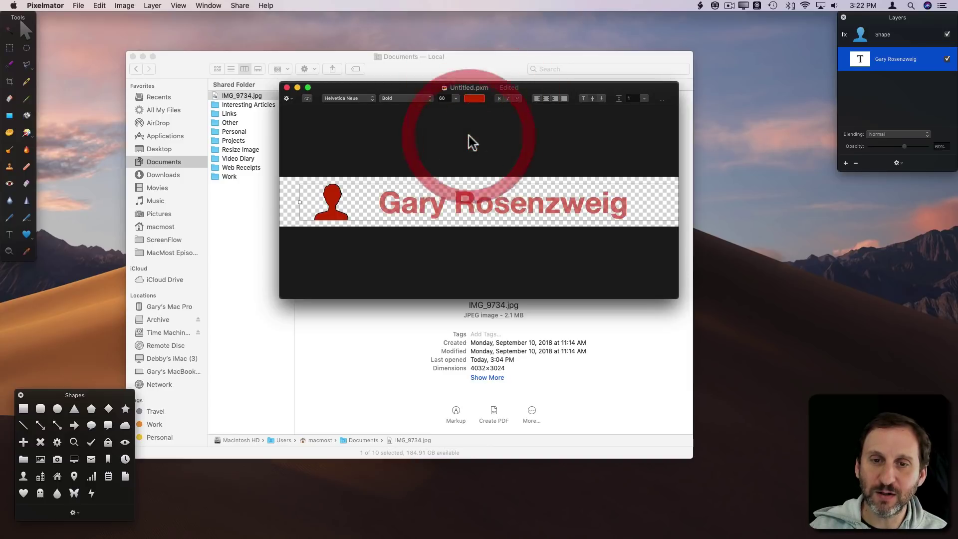
{"action": "left_click", "coordinate": [331, 210]}
{"action": "left_click_drag", "start_coordinate": [903, 146], "coordinate": [896, 147]}
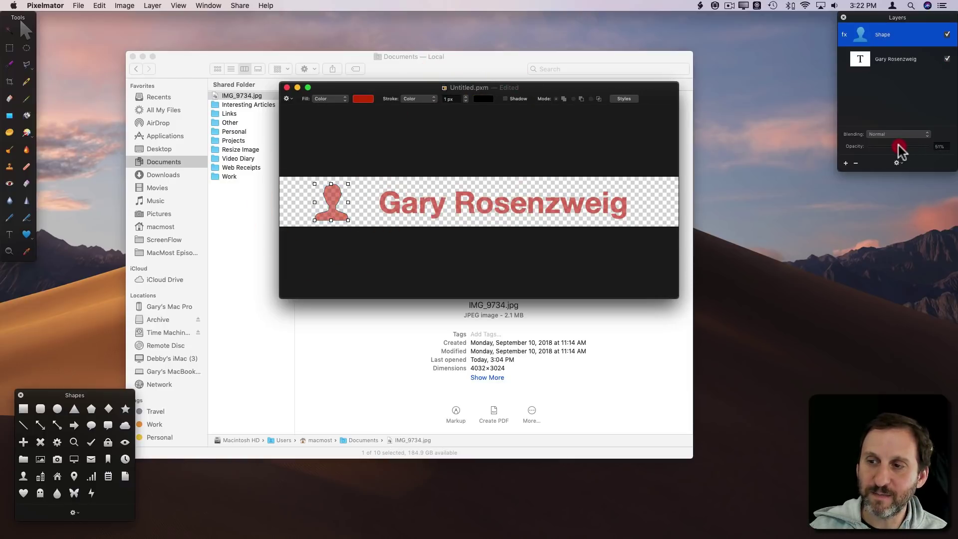
Export the banner as PNG named Watermark1.png to the Desktop, then hide Pixelmator
{"action": "left_click", "coordinate": [511, 246]}
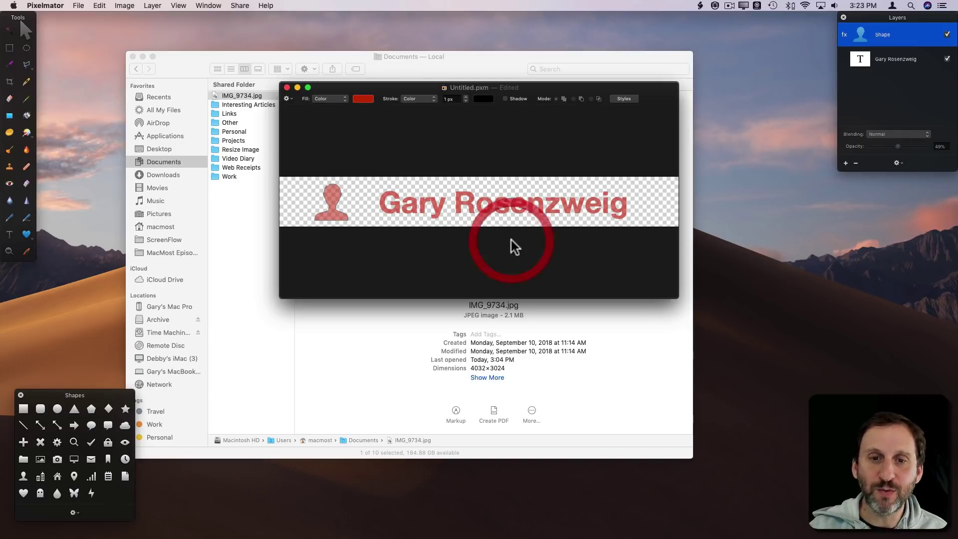
{"action": "left_click", "coordinate": [79, 6]}
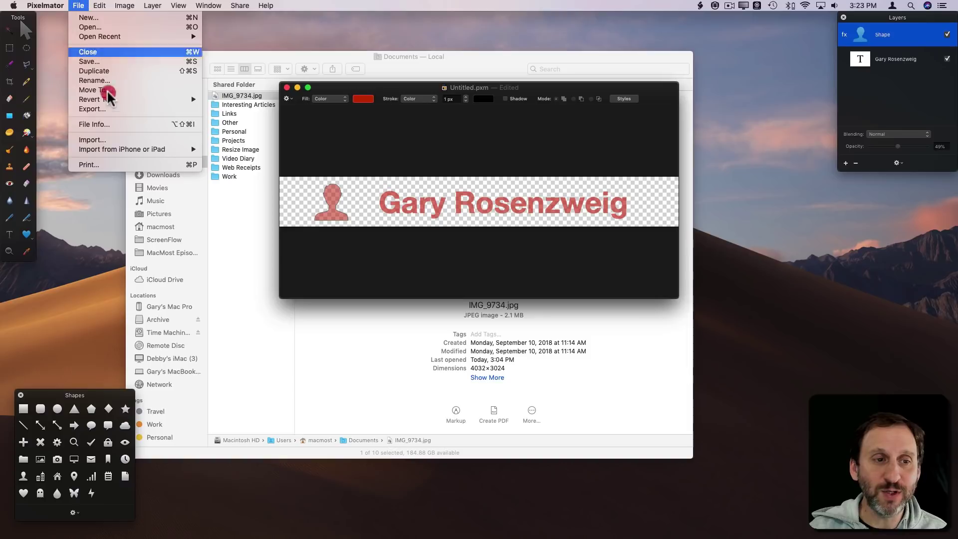
{"action": "left_click", "coordinate": [112, 113]}
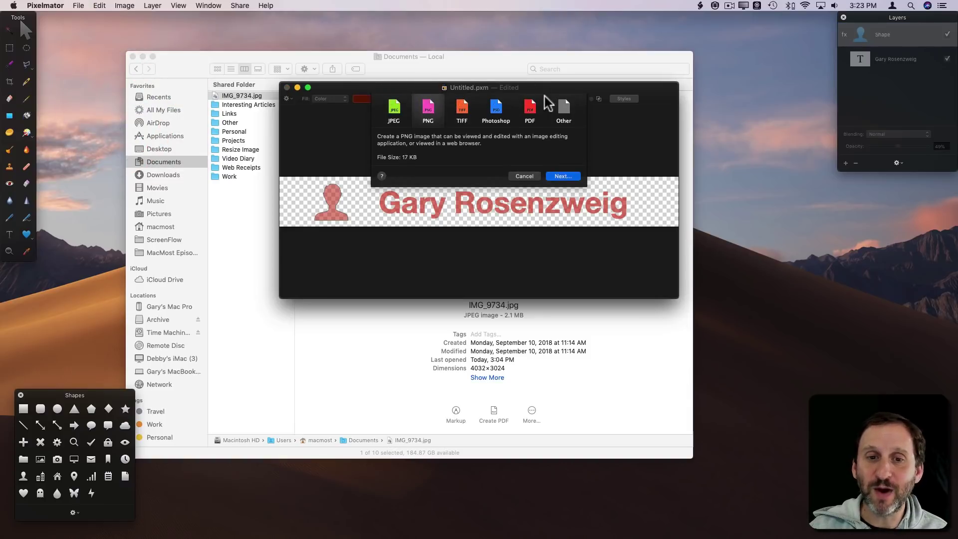
{"action": "left_click", "coordinate": [422, 115]}
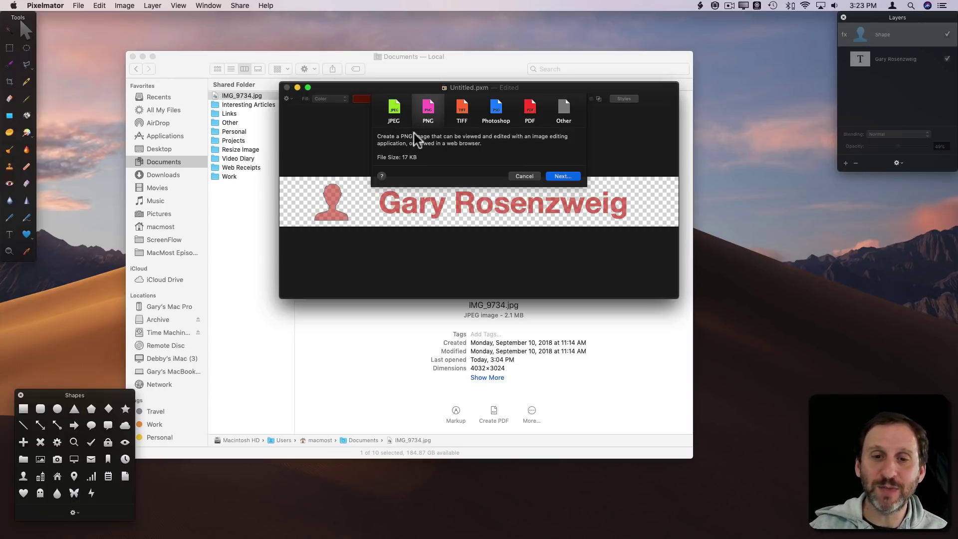
{"action": "left_click", "coordinate": [568, 176]}
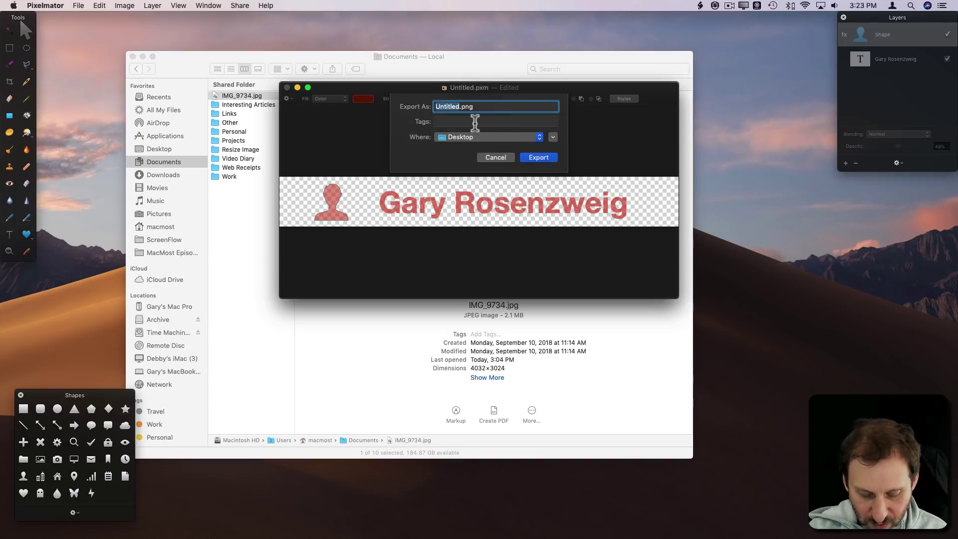
{"action": "type", "text": "Wate"}
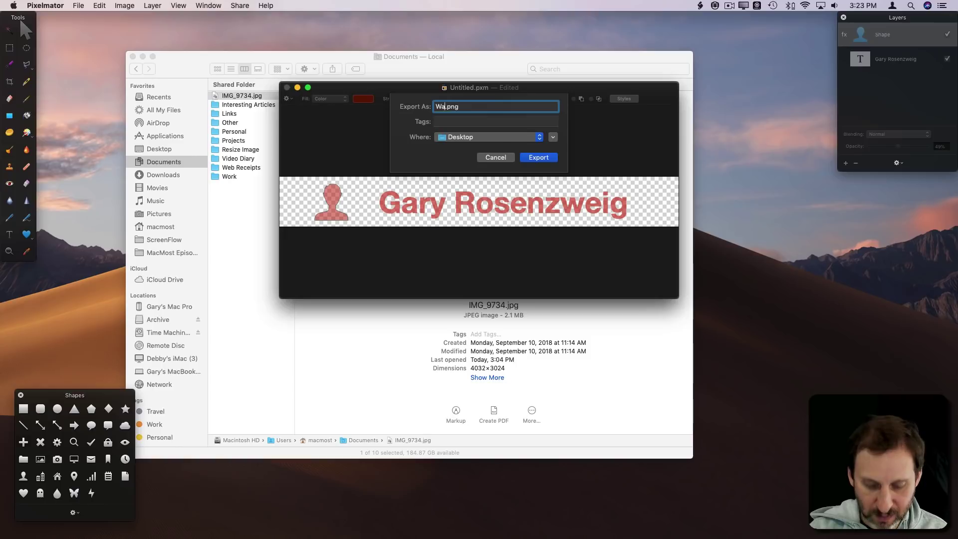
{"action": "type", "text": "rmark1"}
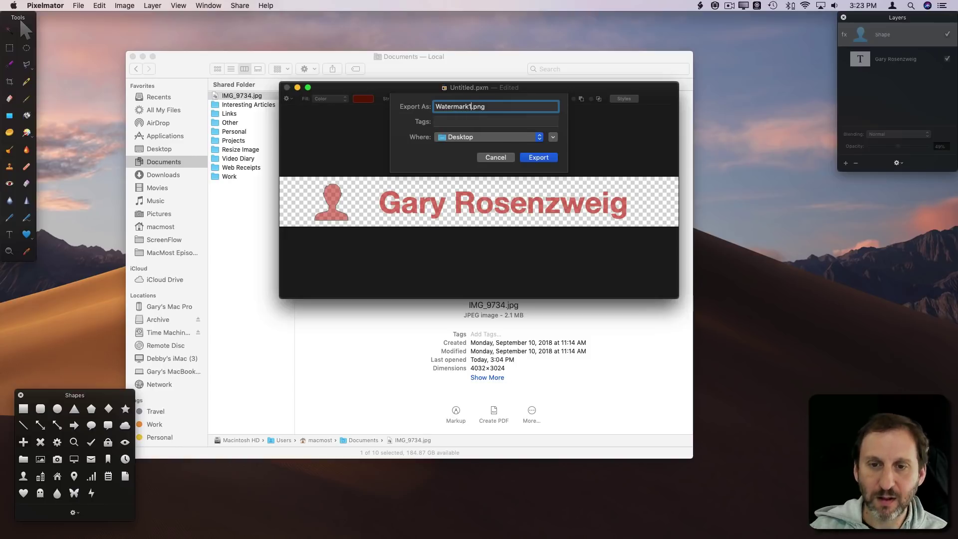
{"action": "left_click", "coordinate": [541, 157]}
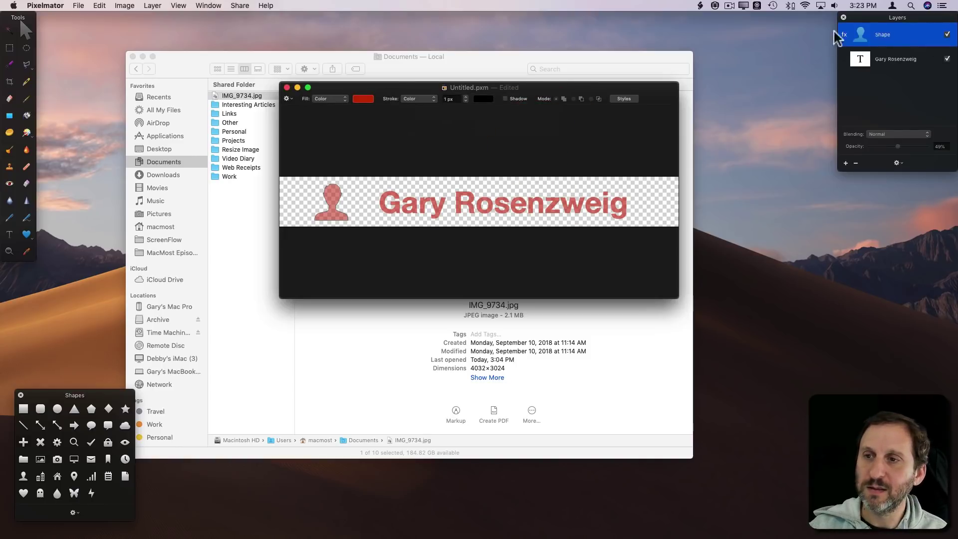
{"action": "left_click", "coordinate": [572, 90]}
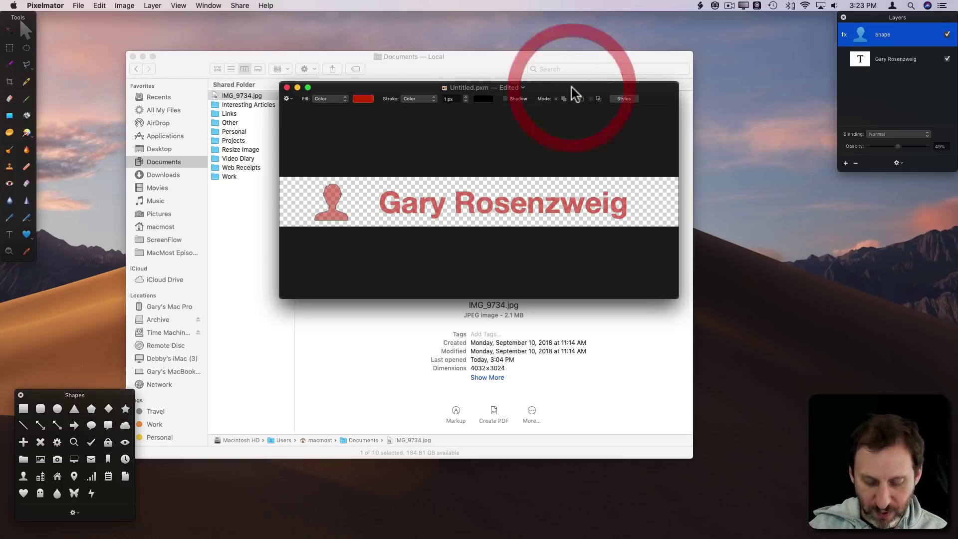
{"action": "key", "text": "super+h"}
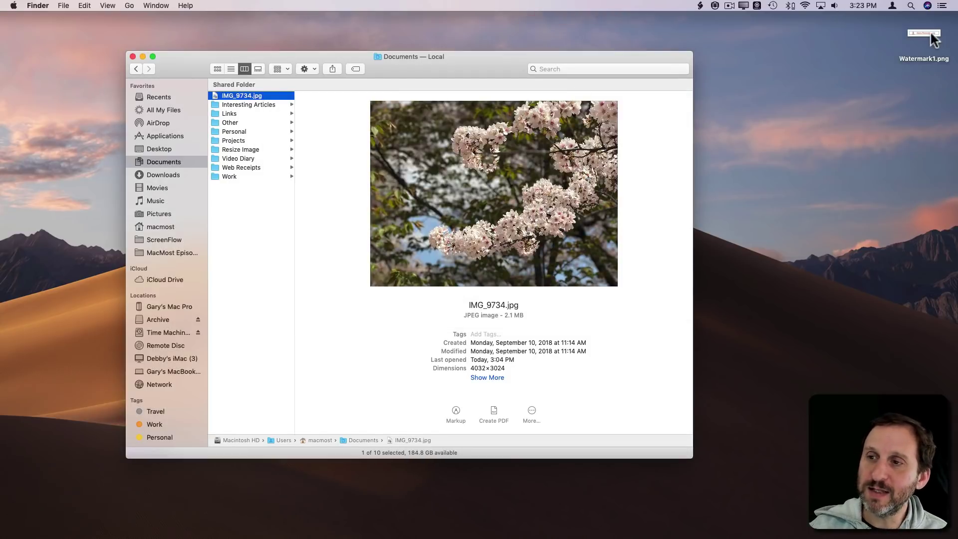
Make a new folder named Watermarking in Documents and drag Watermark1.png into it
{"action": "left_click", "coordinate": [928, 33]}
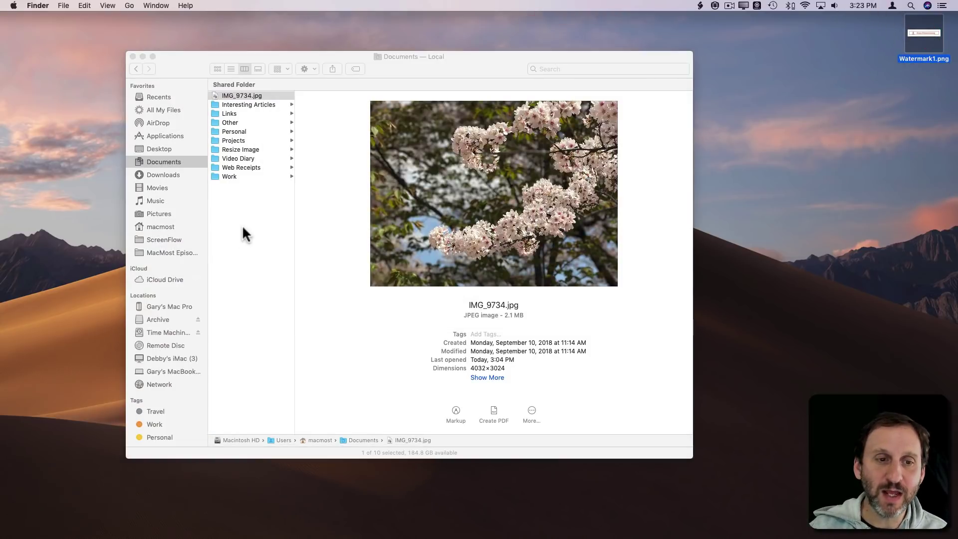
{"action": "left_click", "coordinate": [245, 227]}
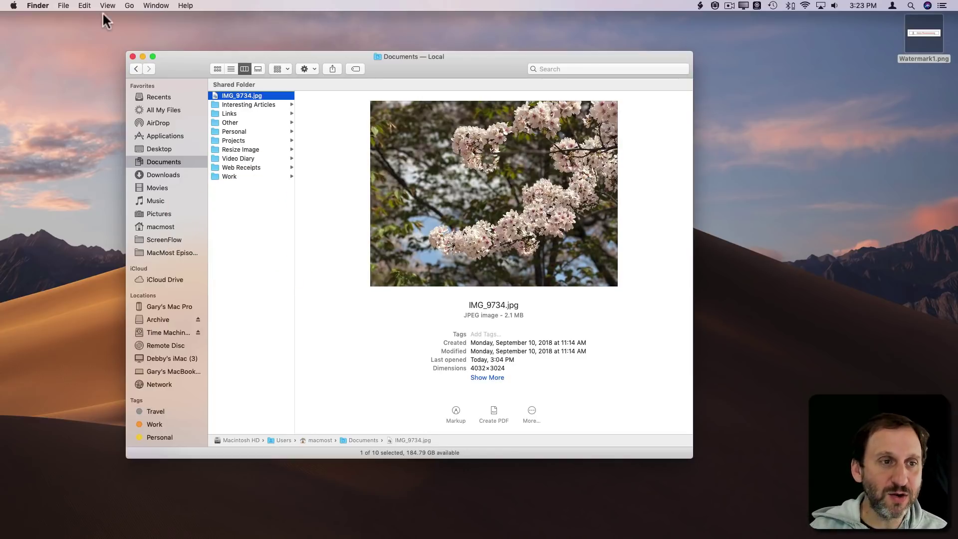
{"action": "left_click", "coordinate": [64, 5]}
{"action": "left_click", "coordinate": [70, 26]}
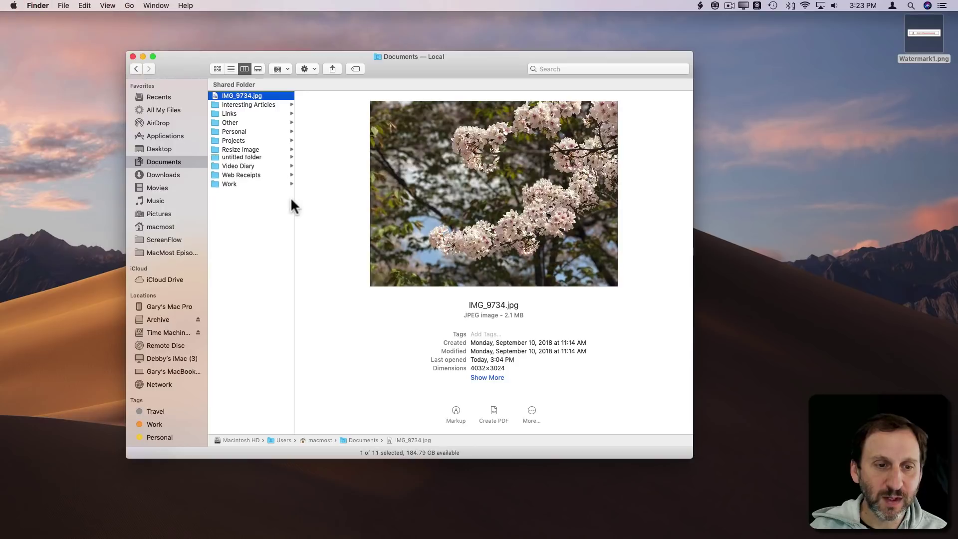
{"action": "type", "text": "Watermarking"}
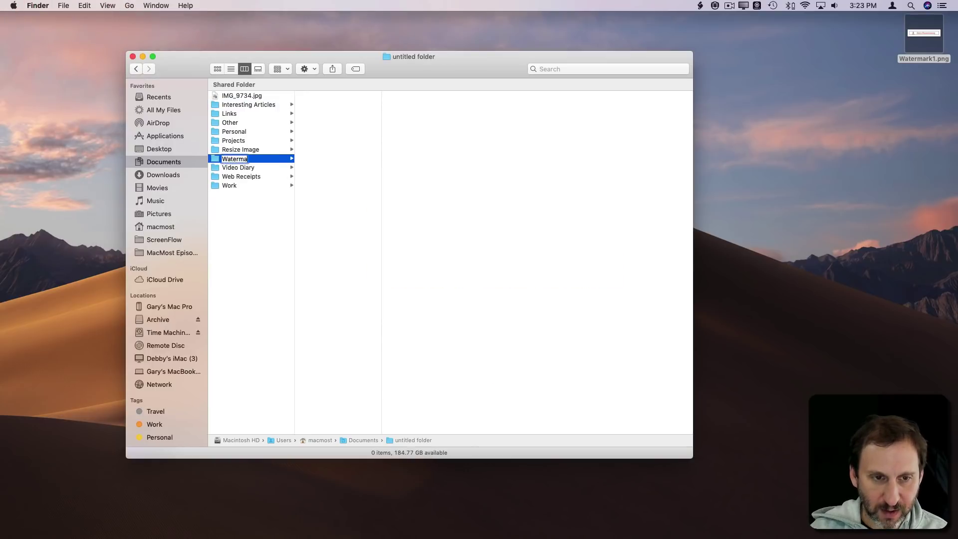
{"action": "key", "text": "Return"}
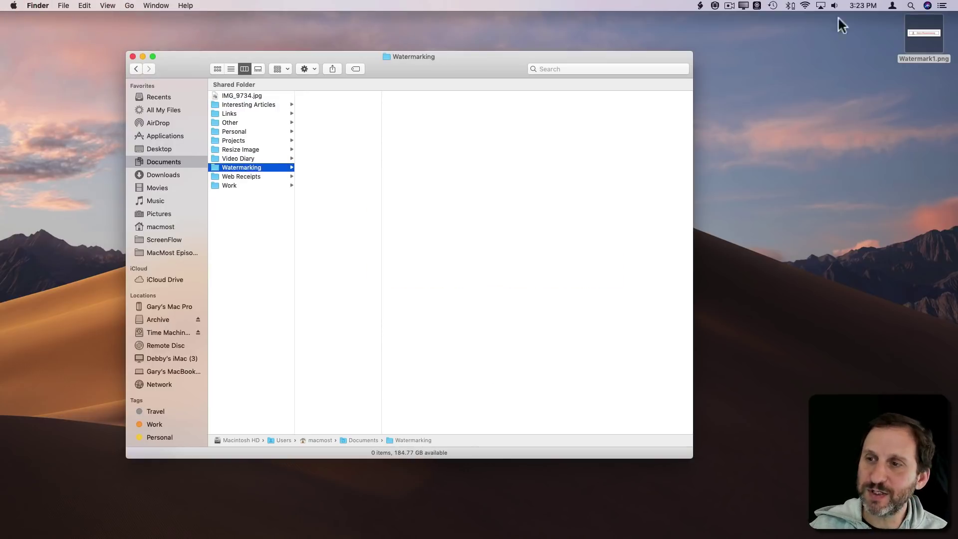
{"action": "left_click_drag", "start_coordinate": [921, 30], "coordinate": [328, 138]}
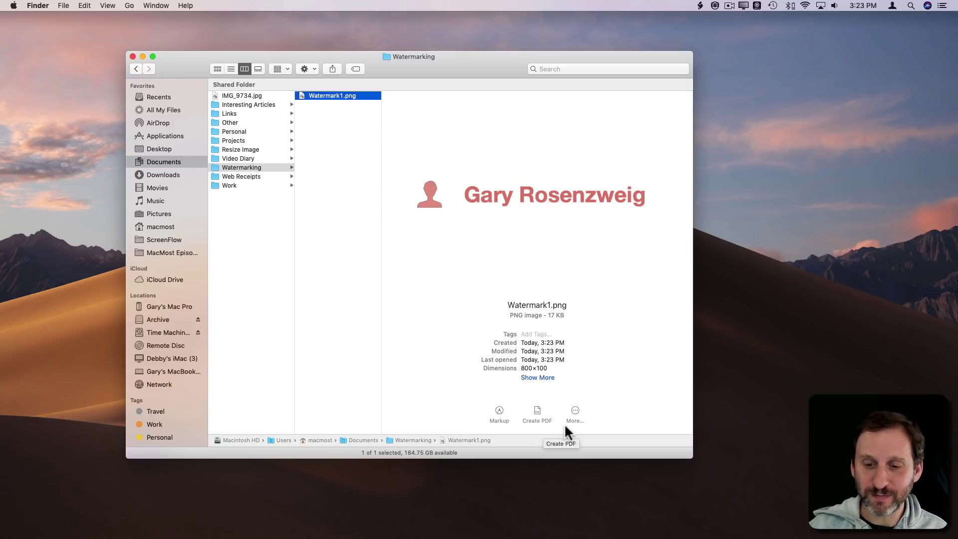
Launch Automator via Spotlight and start a new Quick Action document
{"action": "key", "text": "super+space"}
{"action": "type", "text": "aut"}
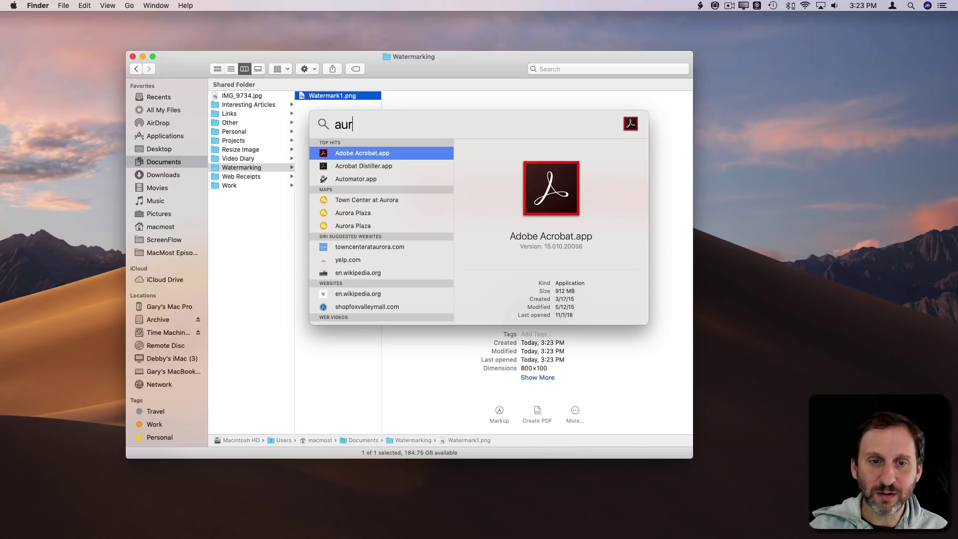
{"action": "type", "text": "o"}
{"action": "key", "text": "Return"}
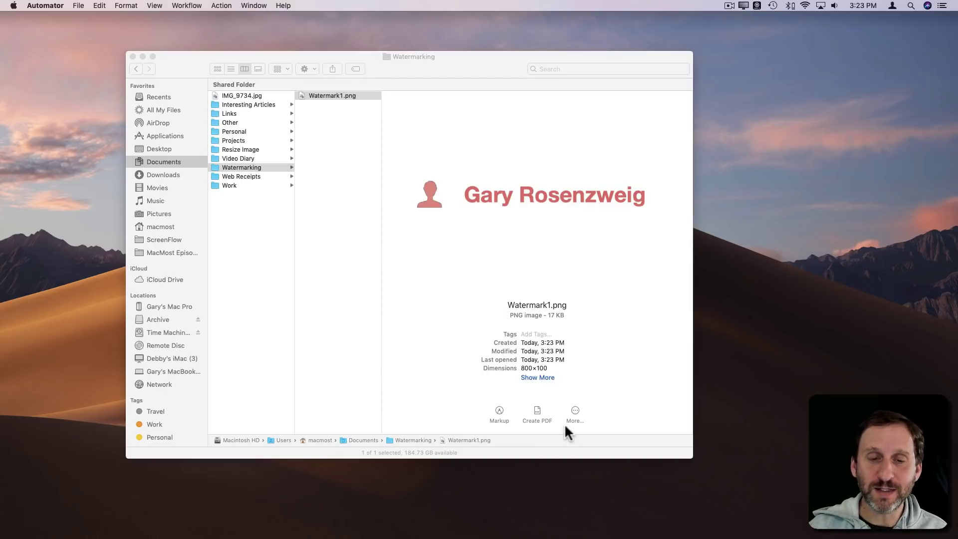
{"action": "left_click", "coordinate": [79, 5]}
{"action": "left_click", "coordinate": [86, 18]}
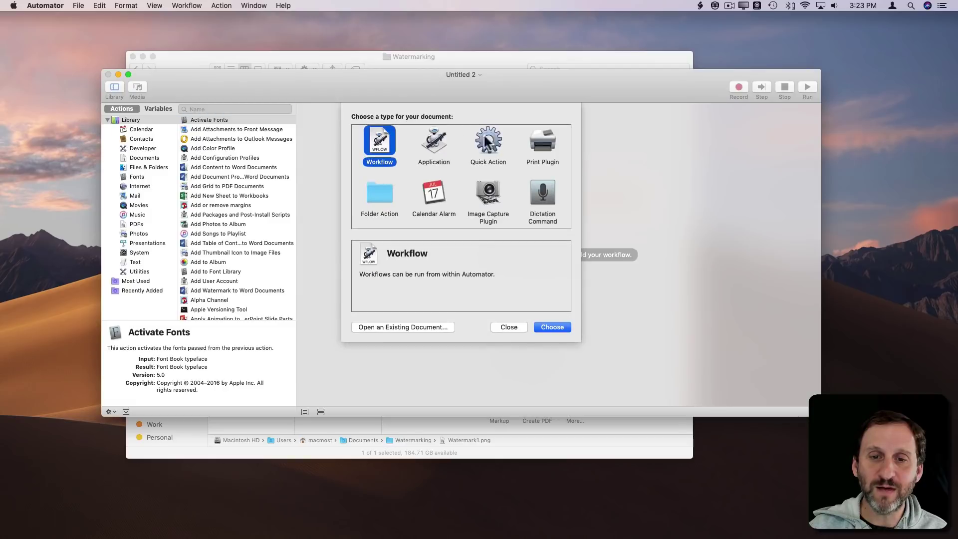
{"action": "left_click", "coordinate": [494, 141]}
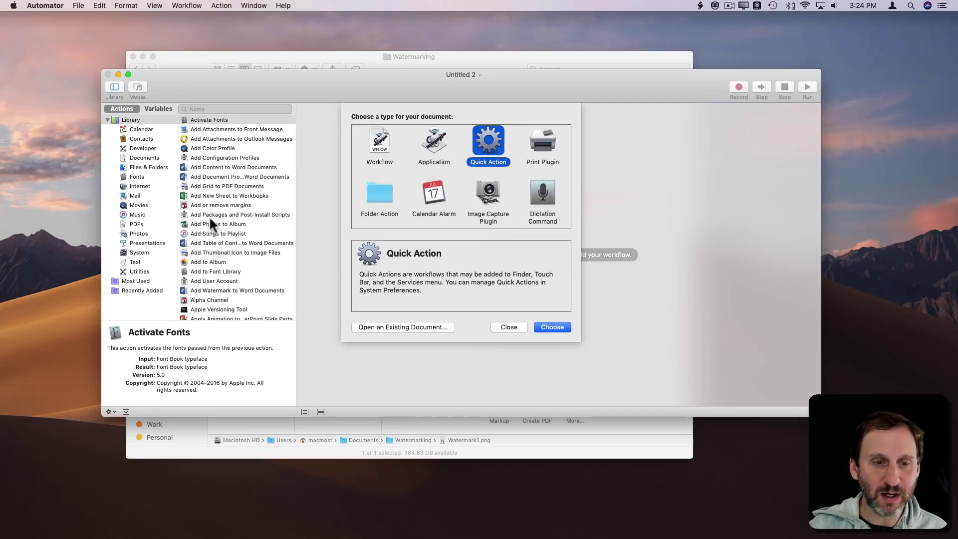
Set the Quick Action to take image files in Finder, with the default Action icon and red colour
{"action": "left_click", "coordinate": [555, 327]}
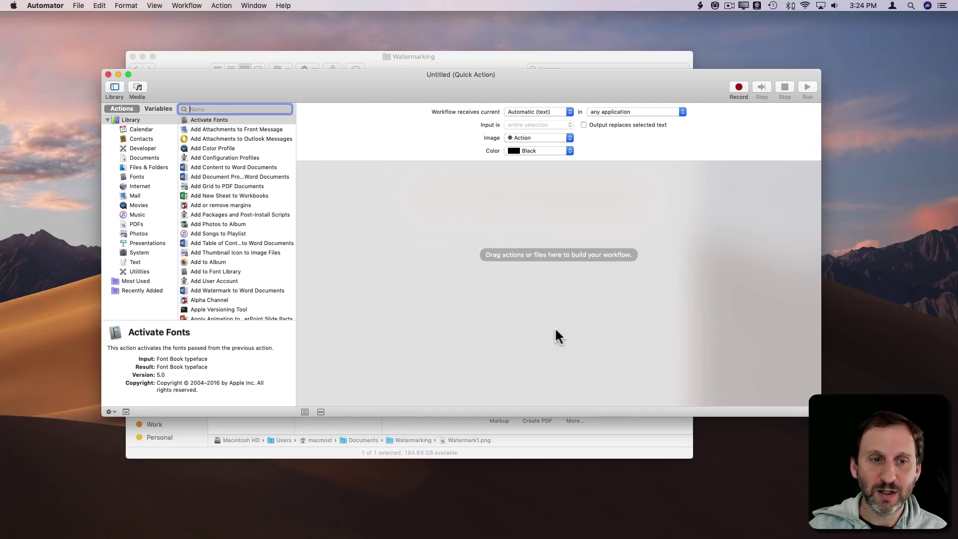
{"action": "left_click", "coordinate": [527, 109]}
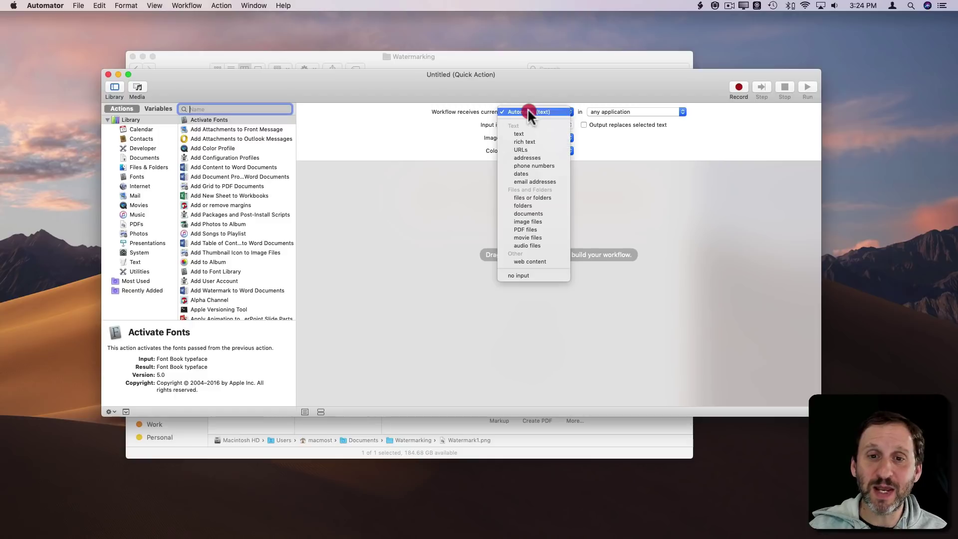
{"action": "left_click", "coordinate": [531, 221]}
{"action": "left_click", "coordinate": [606, 112]}
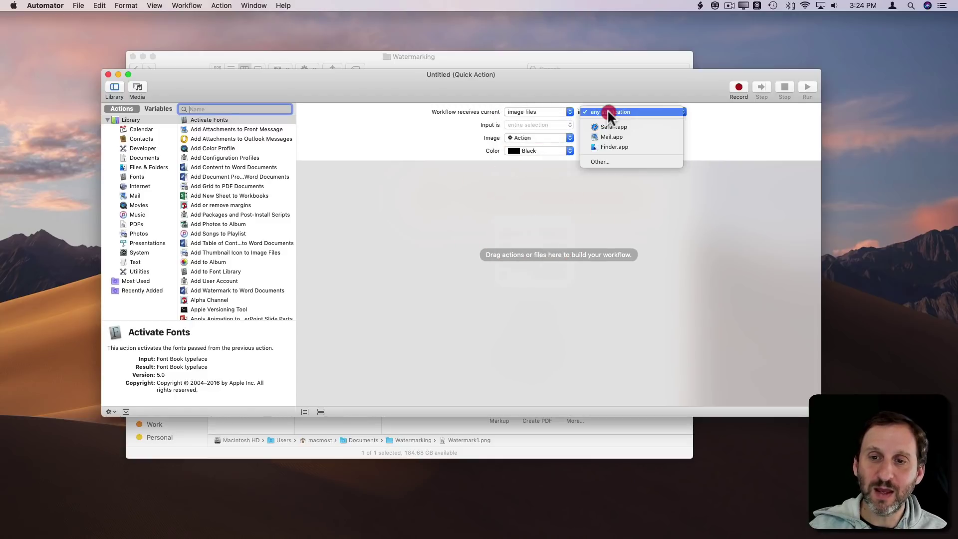
{"action": "left_click", "coordinate": [609, 147]}
{"action": "left_click", "coordinate": [546, 138]}
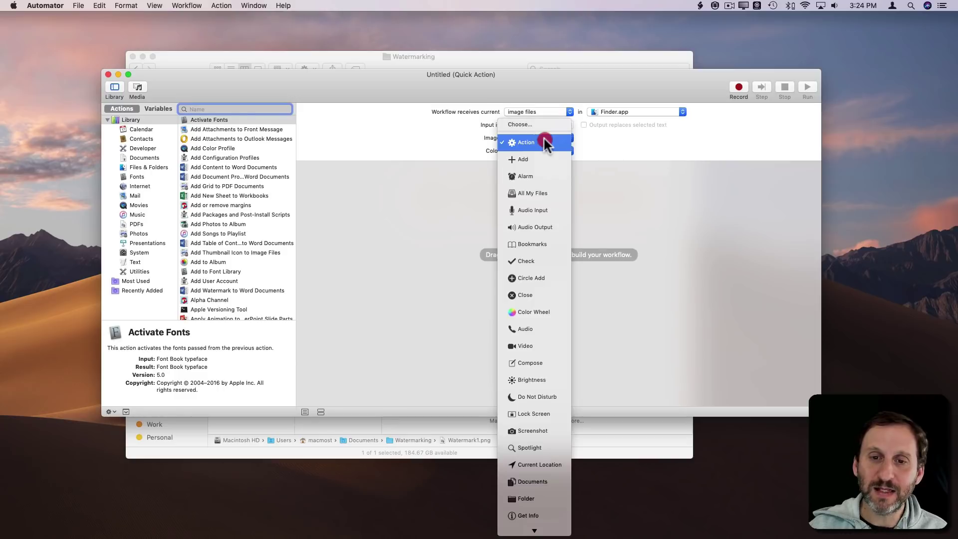
{"action": "left_click", "coordinate": [524, 142]}
{"action": "left_click", "coordinate": [529, 150]}
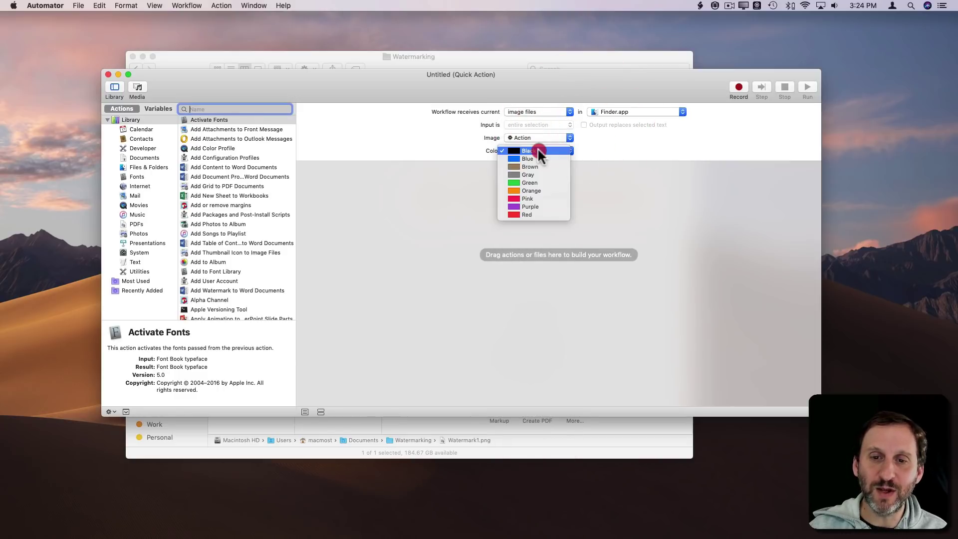
{"action": "left_click", "coordinate": [539, 215]}
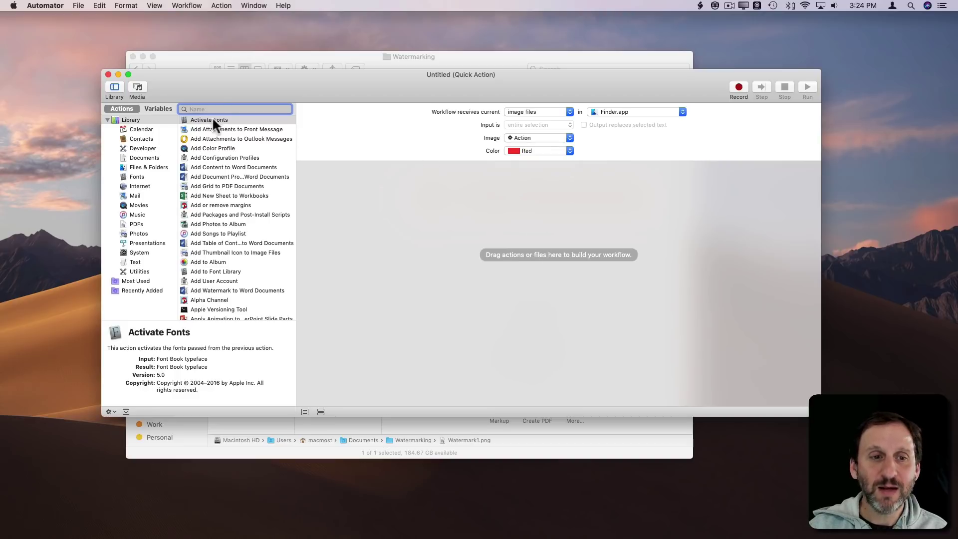
Search the library for 'watermark' and drag Watermark Images into the workflow
{"action": "left_click", "coordinate": [191, 109]}
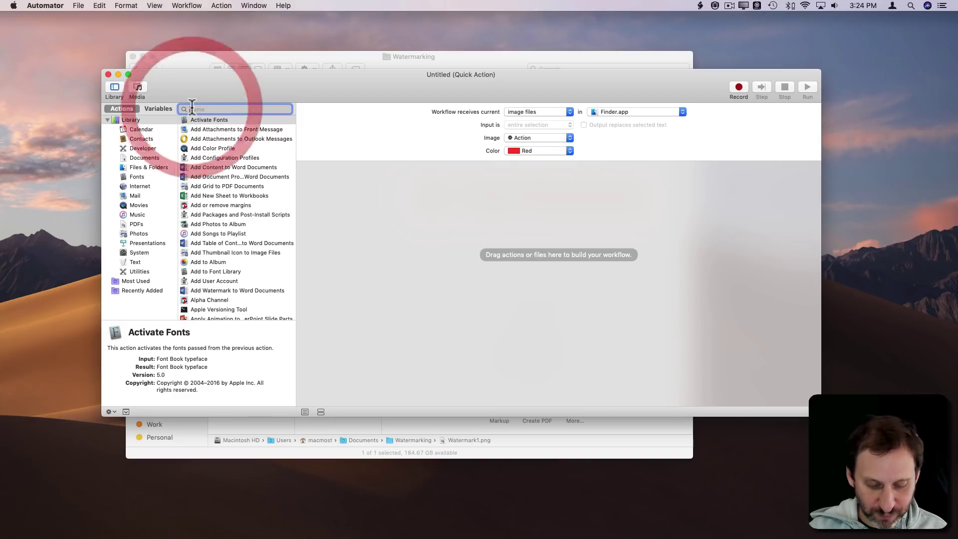
{"action": "type", "text": "watermark"}
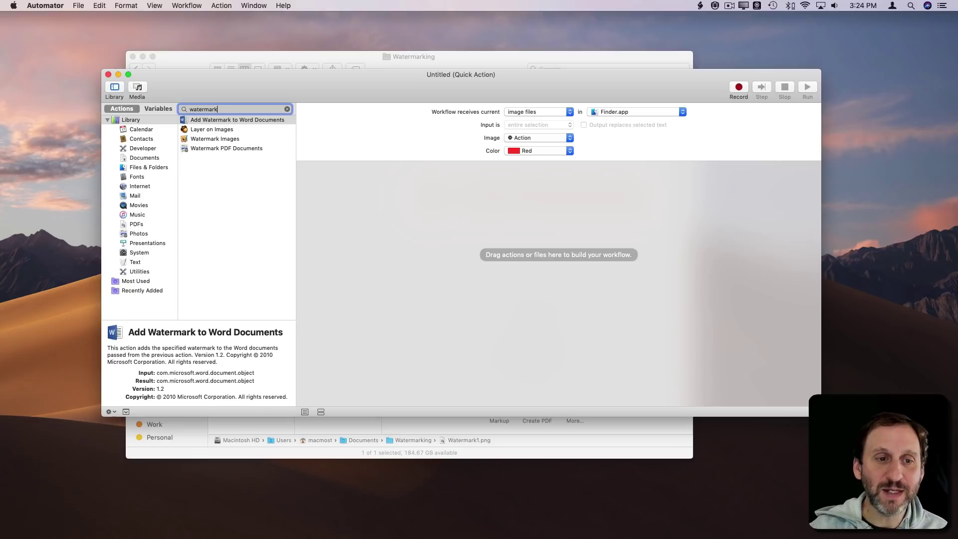
{"action": "left_click", "coordinate": [187, 139]}
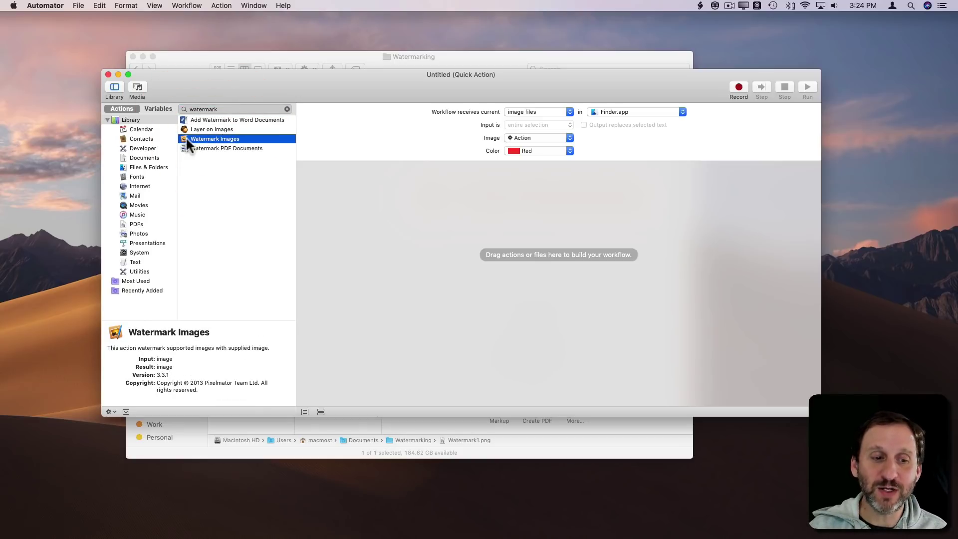
{"action": "left_click_drag", "start_coordinate": [184, 137], "coordinate": [580, 206]}
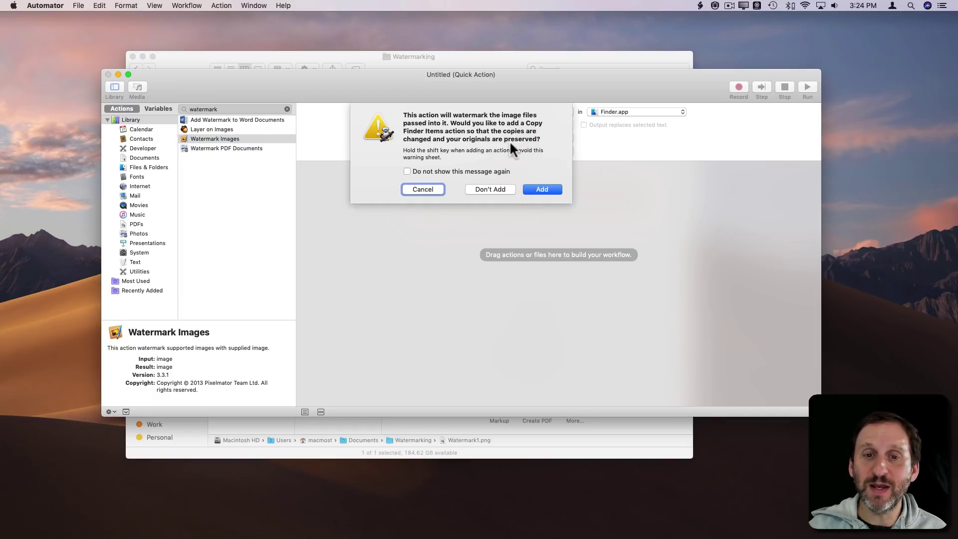
Accept the Copy Finder Items prompt, check its Desktop destination, then remove that step
{"action": "left_click", "coordinate": [544, 188]}
{"action": "left_click", "coordinate": [632, 166]}
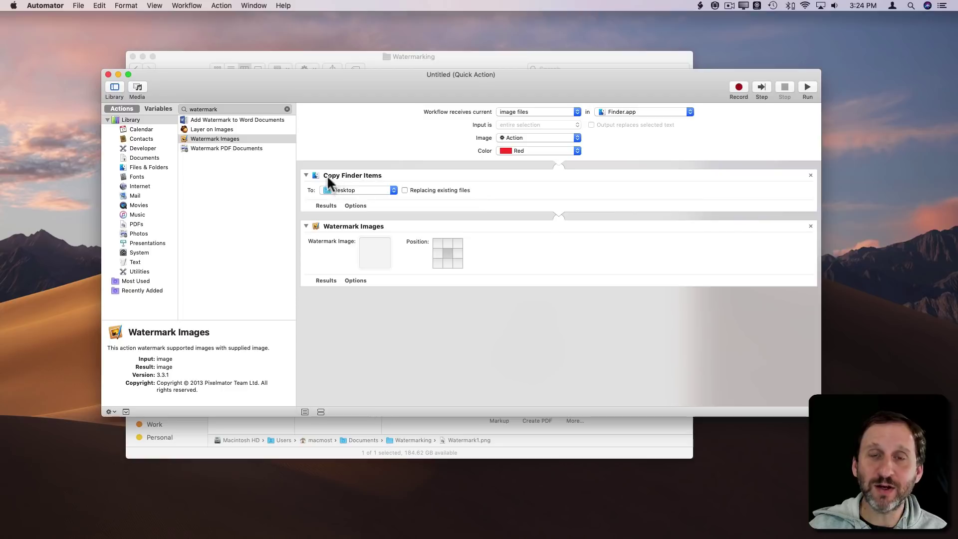
{"action": "left_click", "coordinate": [361, 190]}
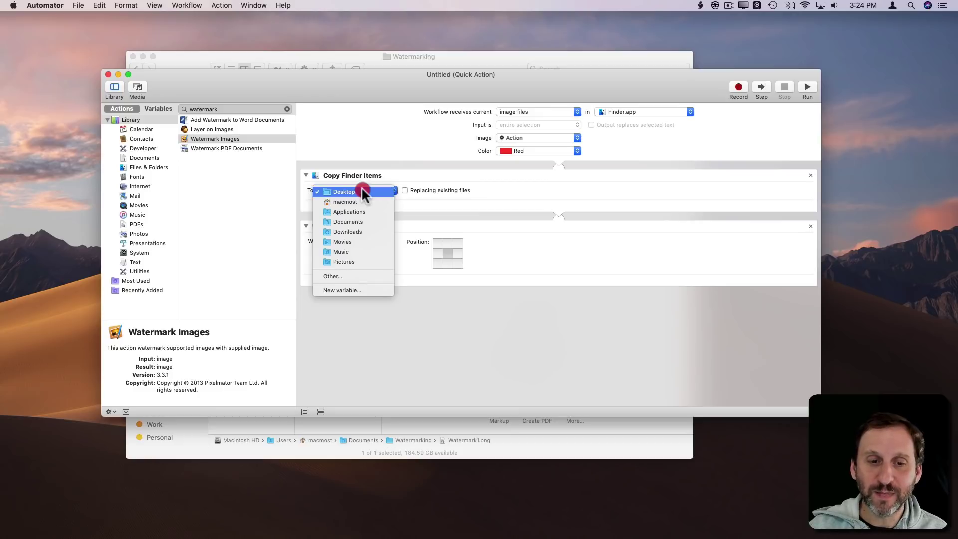
{"action": "left_click", "coordinate": [513, 179]}
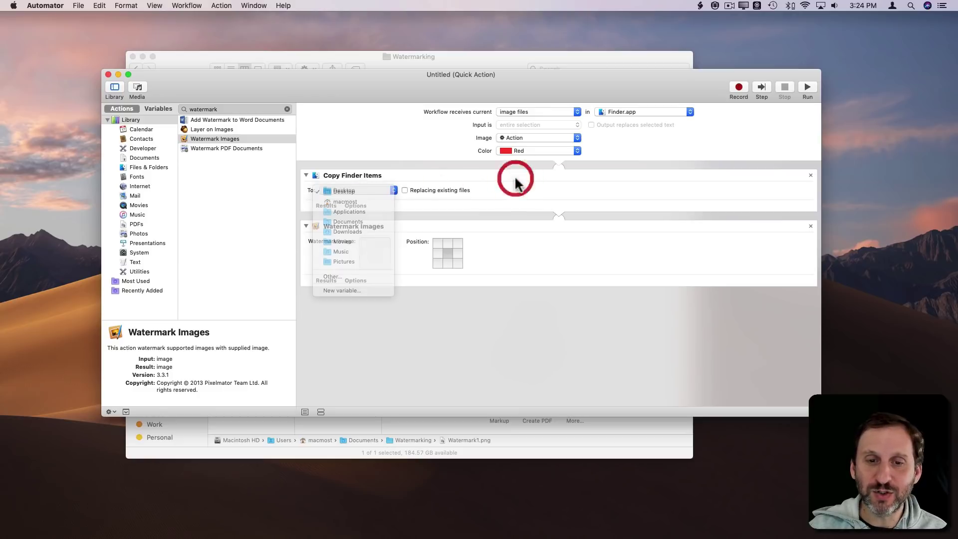
{"action": "left_click", "coordinate": [810, 175]}
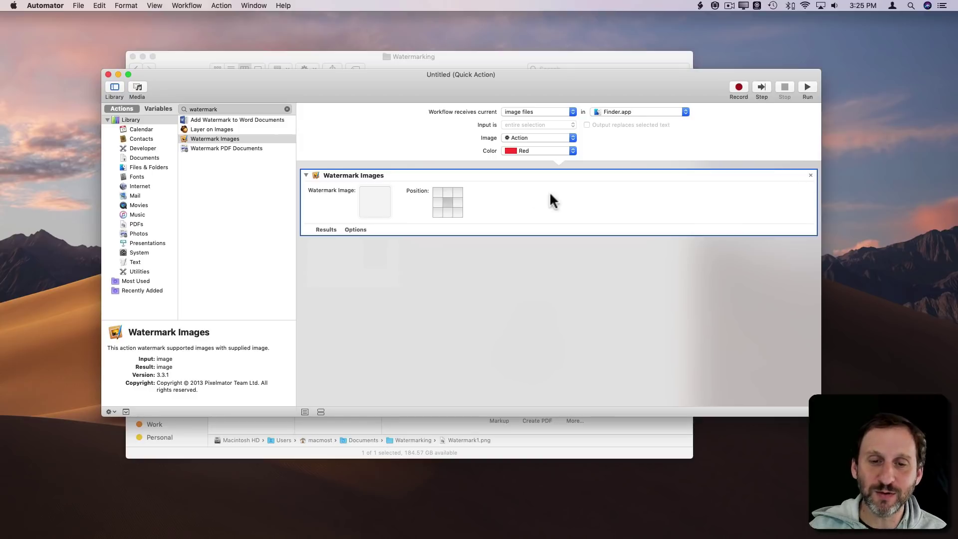
Set Watermark1.png as the watermark image, positioned at the bottom-right
{"action": "left_click", "coordinate": [374, 202]}
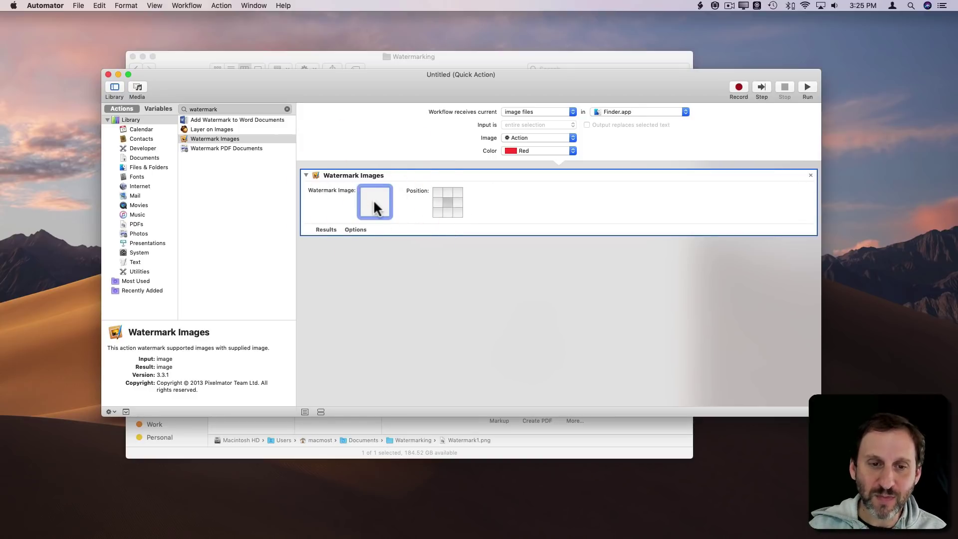
{"action": "left_click_drag", "start_coordinate": [369, 86], "coordinate": [354, 213]}
{"action": "left_click_drag", "start_coordinate": [344, 109], "coordinate": [357, 326]}
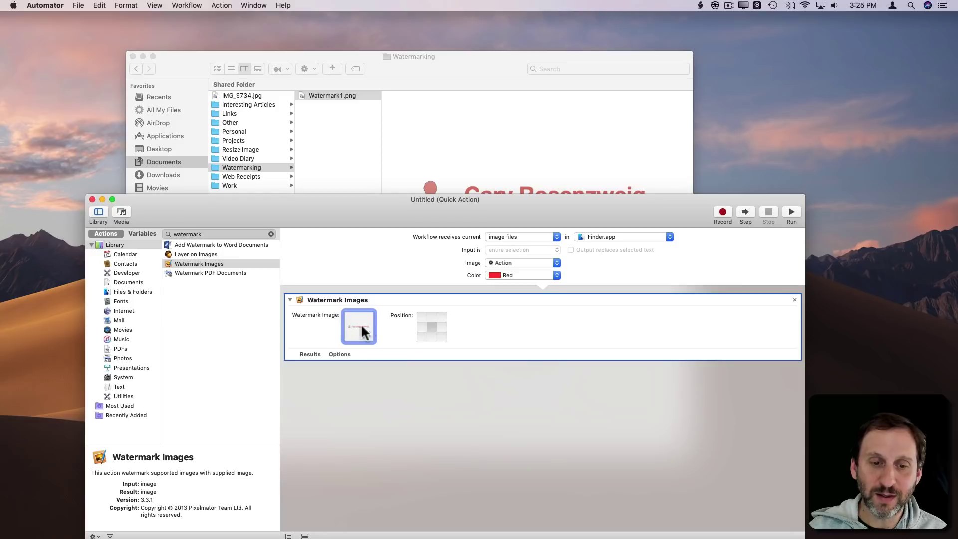
{"action": "left_click", "coordinate": [441, 337]}
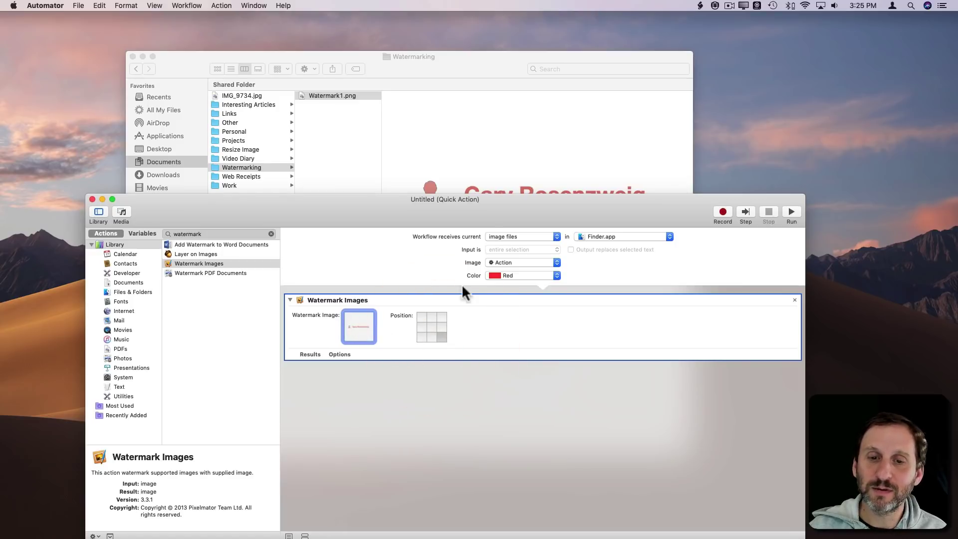
{"action": "left_click_drag", "start_coordinate": [489, 212], "coordinate": [490, 203]}
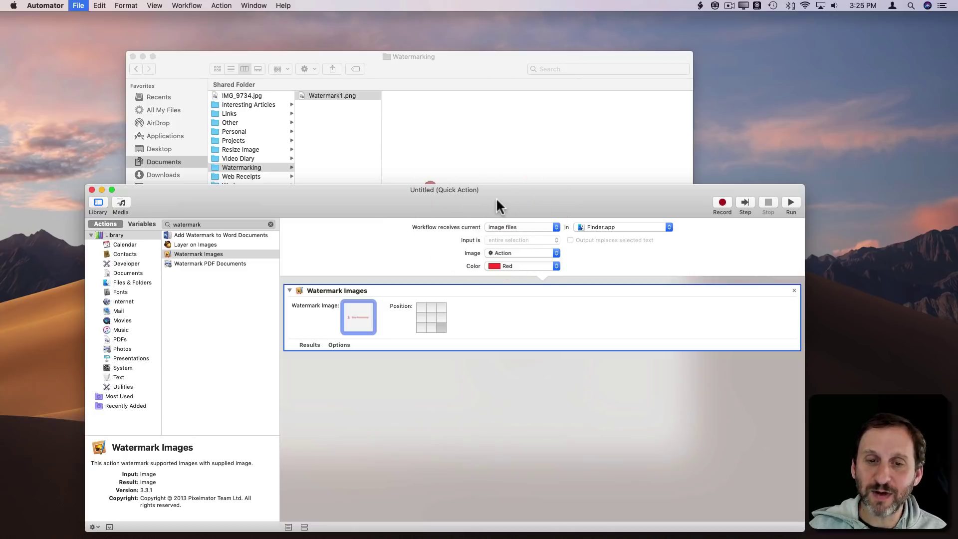
Save the Quick Action as 'Watermark 1'
{"action": "key", "text": "super+s"}
{"action": "type", "text": "Watermark 1"}
{"action": "left_click", "coordinate": [517, 253]}
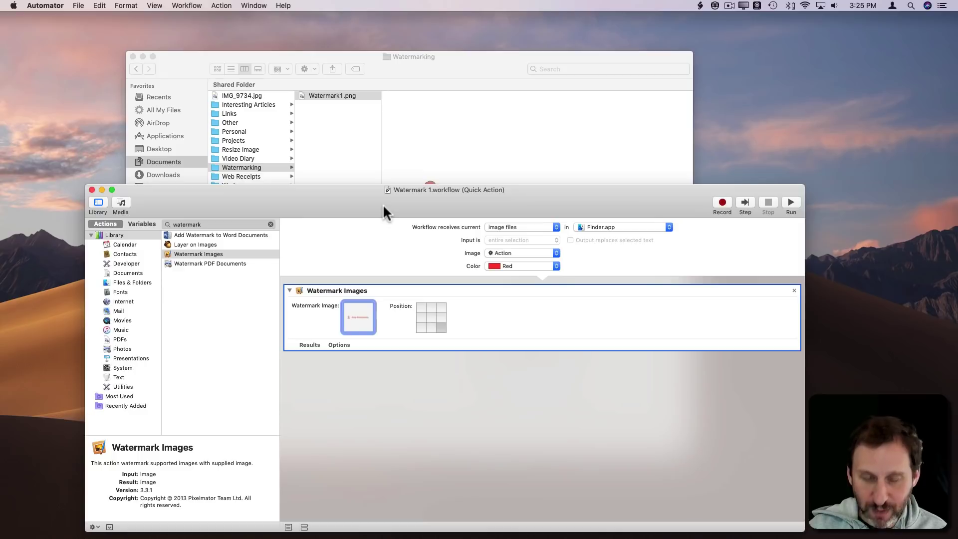
Move IMG_9734.jpg into the Watermarking folder and list its quick actions, including Watermark 1
{"action": "key", "text": "super+q"}
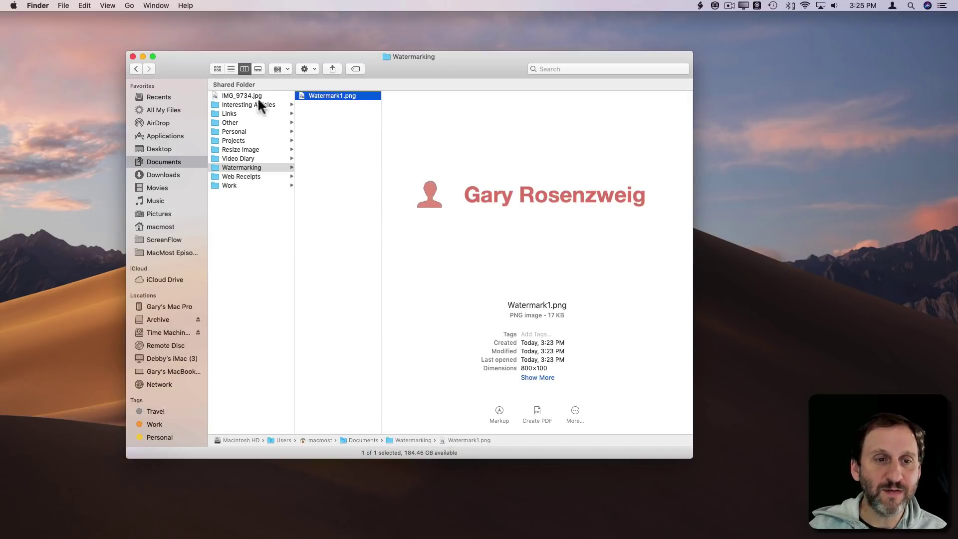
{"action": "left_click_drag", "start_coordinate": [226, 95], "coordinate": [239, 164]}
{"action": "left_click", "coordinate": [230, 158]}
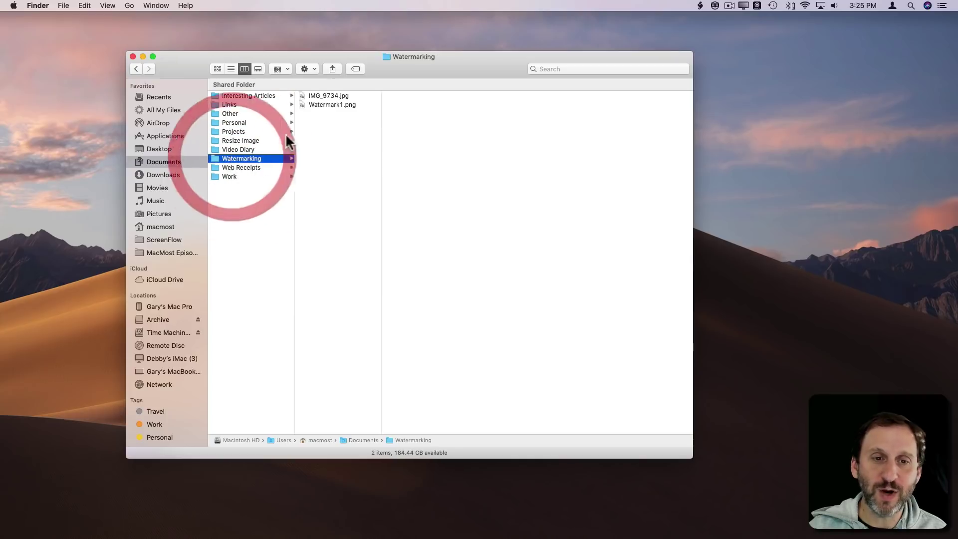
{"action": "left_click", "coordinate": [318, 95]}
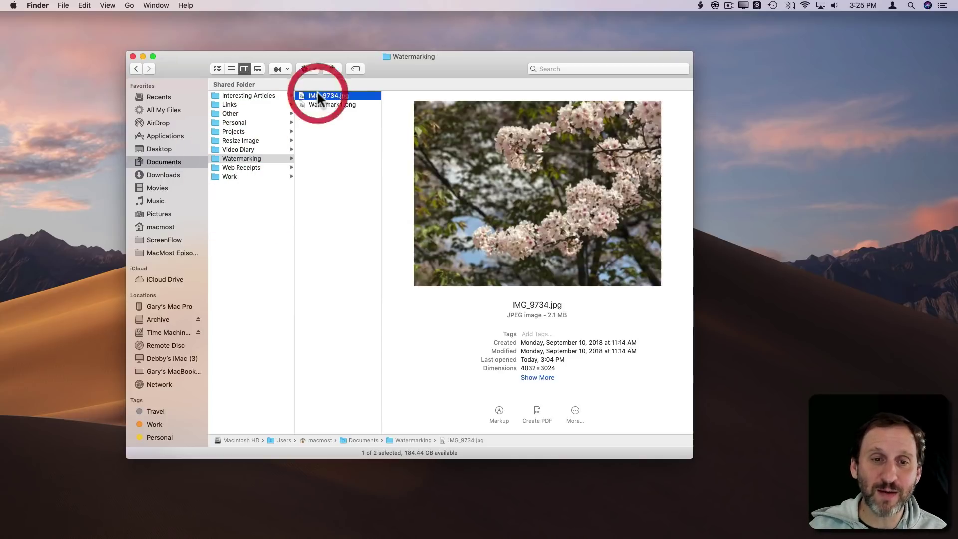
{"action": "left_click", "coordinate": [574, 410]}
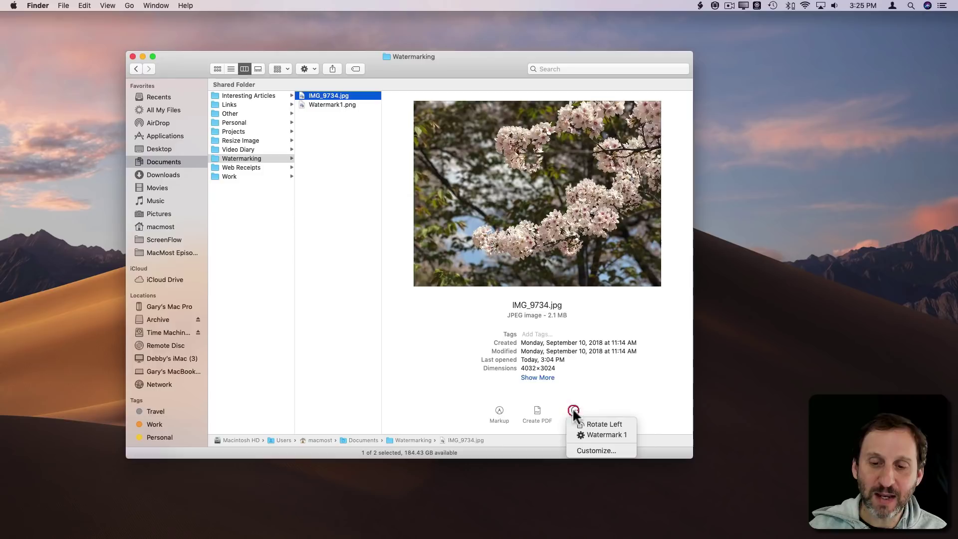
Reorder Finder's quick-action extensions so Watermark 1 is first, then close System Preferences
{"action": "left_click", "coordinate": [594, 449]}
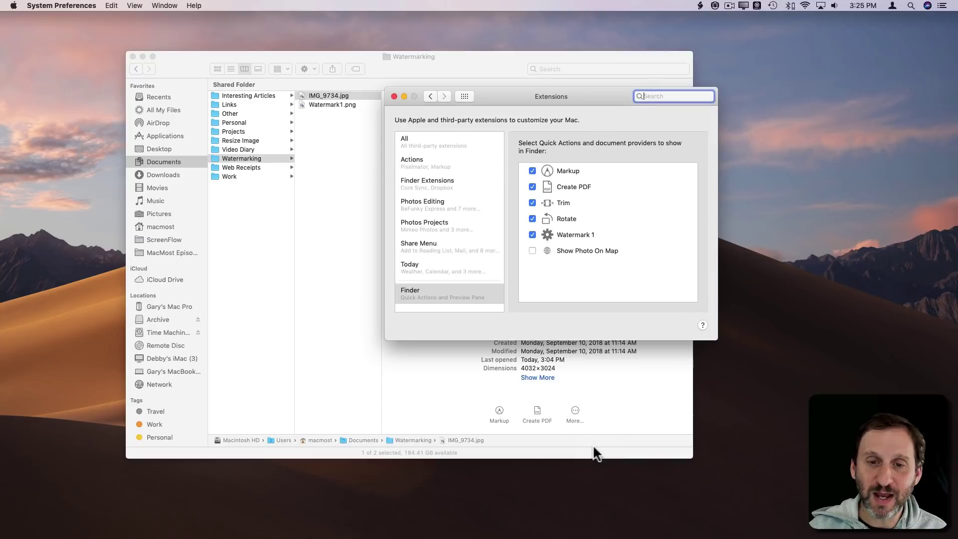
{"action": "left_click_drag", "start_coordinate": [570, 233], "coordinate": [568, 169]}
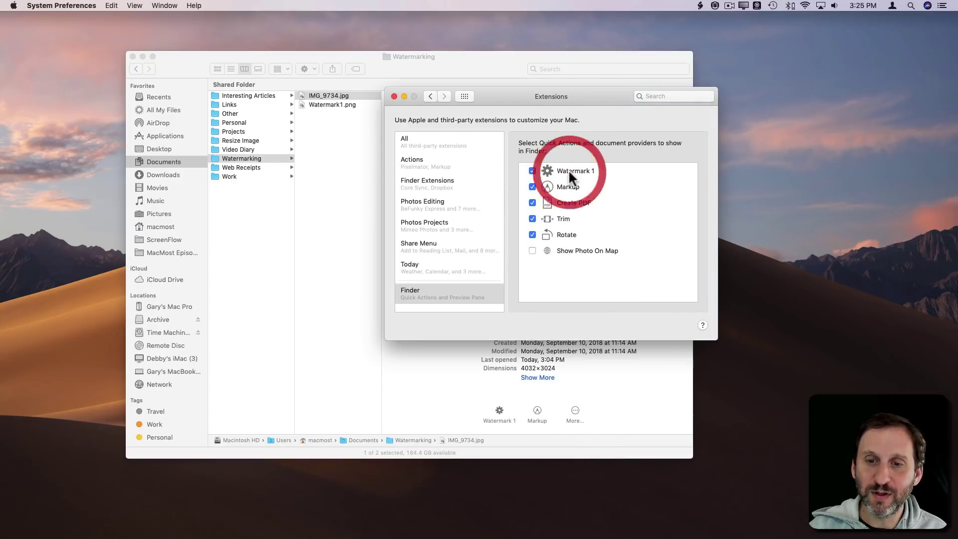
{"action": "left_click", "coordinate": [393, 96]}
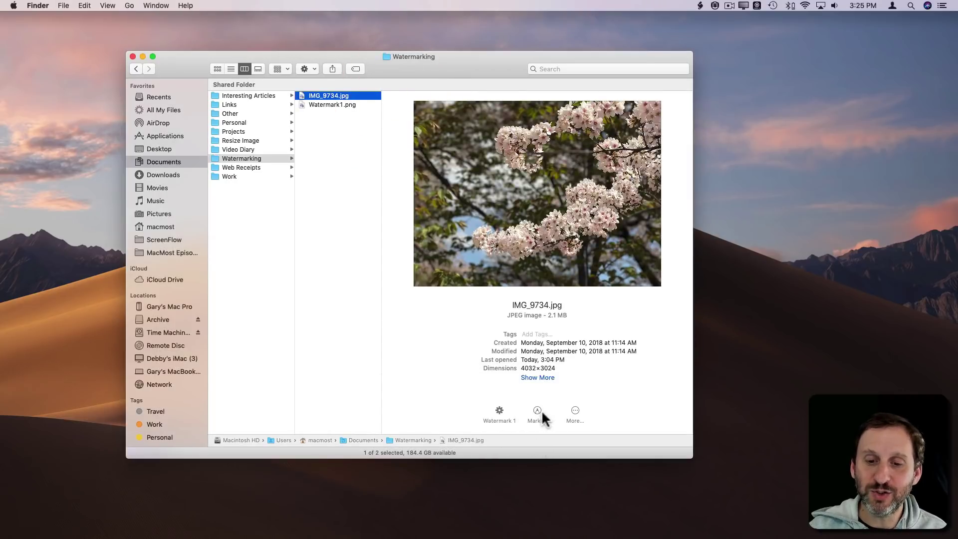
Run the Watermark 1 quick action on the cherry-blossom photo IMG_9734.jpg
{"action": "left_click", "coordinate": [499, 410]}
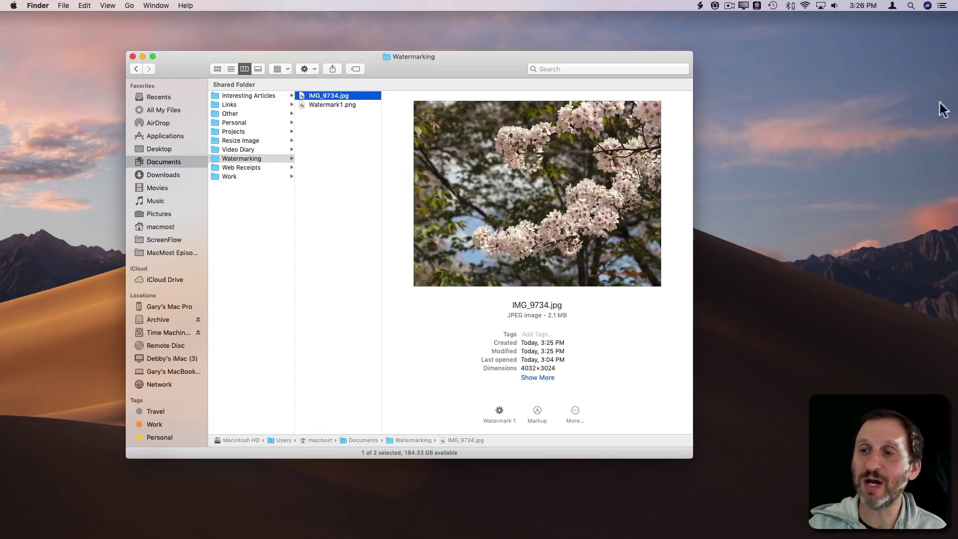
{"action": "mouse_move", "coordinate": [479, 536]}
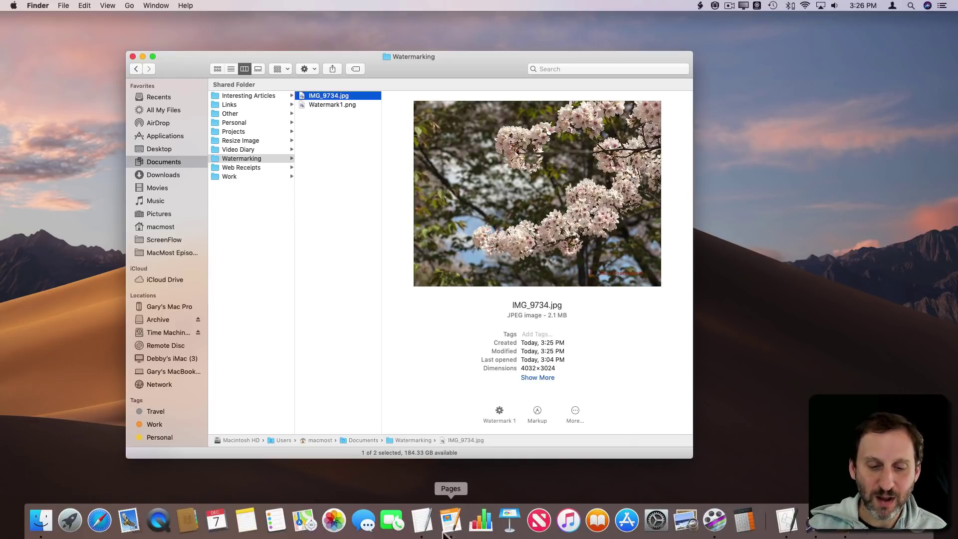
Drag the castle photo IMG_1163 out of Photos into Finder's Watermarking folder
{"action": "left_click", "coordinate": [330, 522]}
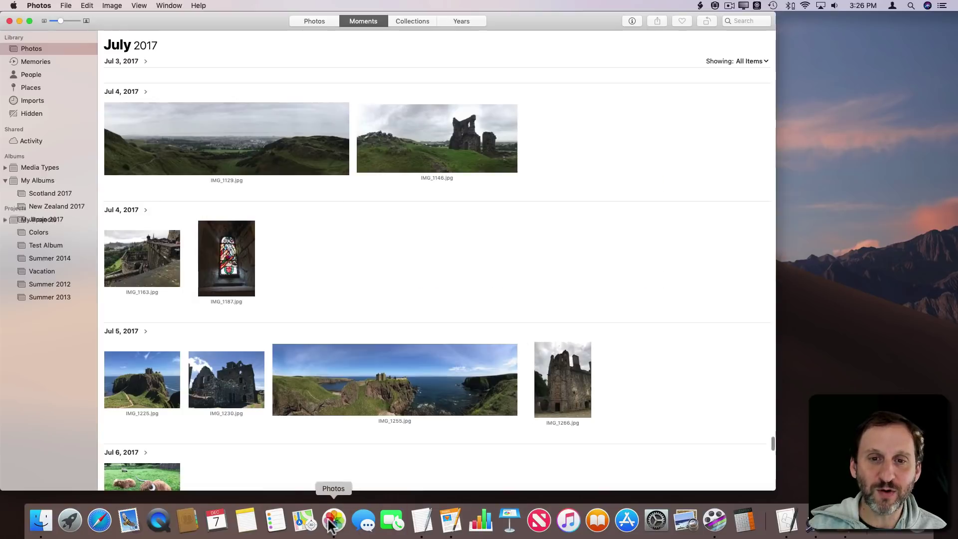
{"action": "left_click", "coordinate": [212, 21]}
{"action": "left_click_drag", "start_coordinate": [212, 21], "coordinate": [291, 242]}
{"action": "left_click_drag", "start_coordinate": [223, 489], "coordinate": [338, 184]}
Stamp IMG_1163.jpg with Watermark 1, compare it against IMG_9734.jpg, then clear the selection
{"action": "left_click", "coordinate": [87, 242]}
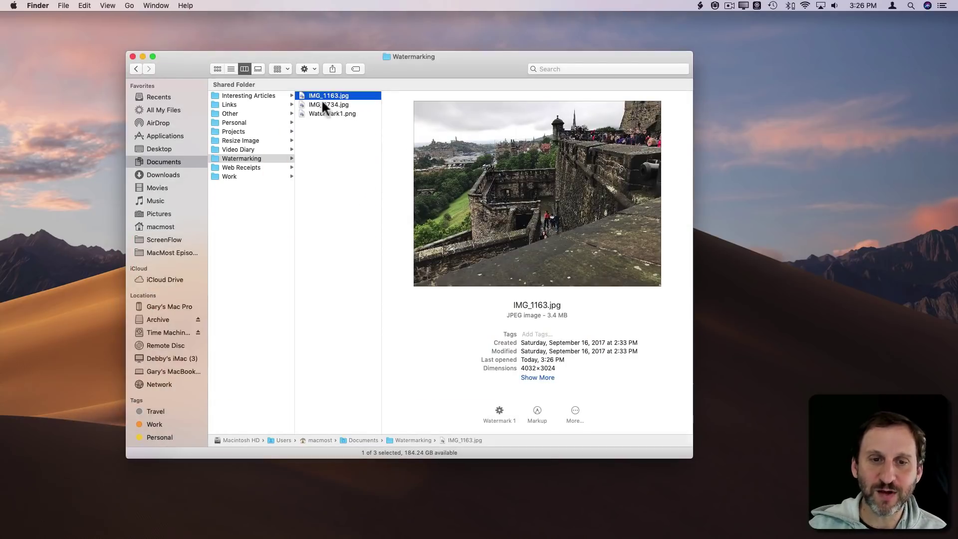
{"action": "left_click", "coordinate": [499, 409]}
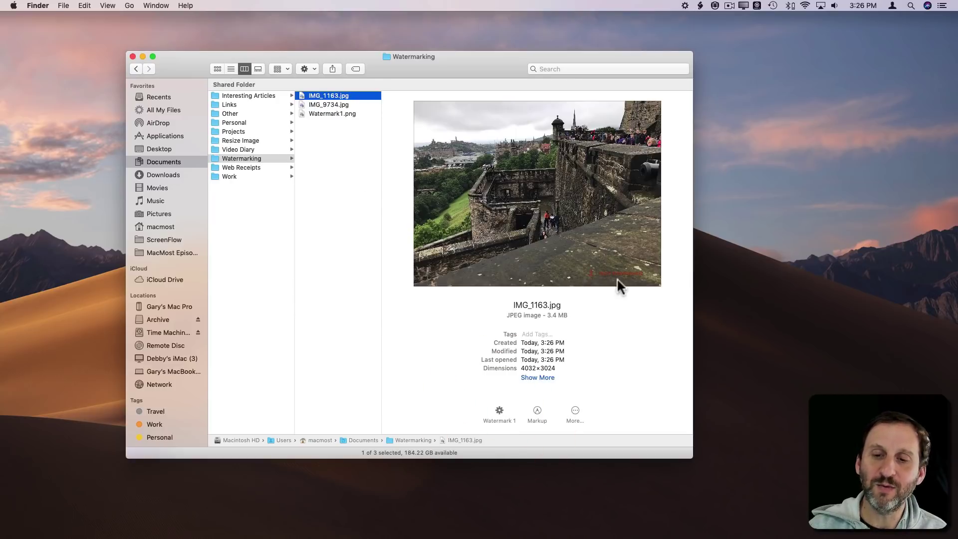
{"action": "left_click", "coordinate": [325, 104]}
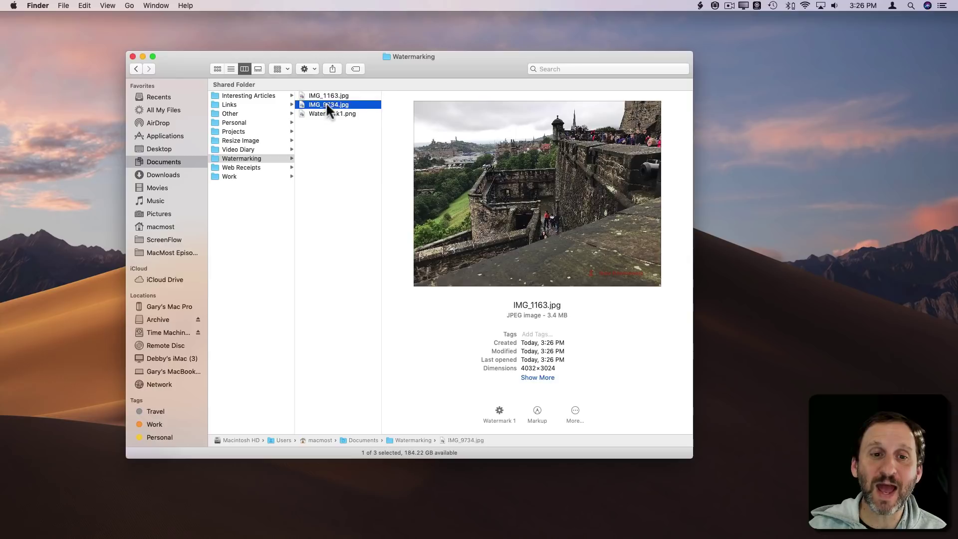
{"action": "left_click", "coordinate": [328, 94]}
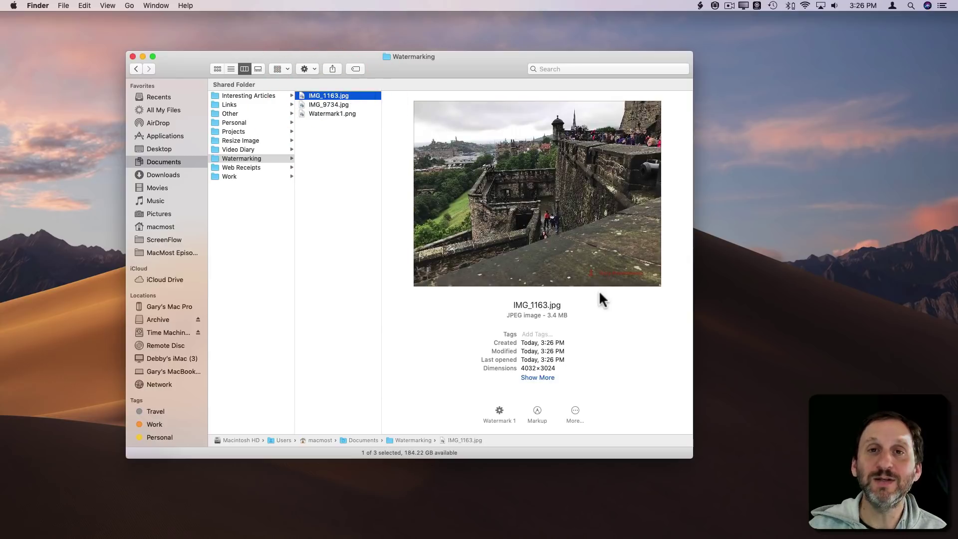
{"action": "left_click", "coordinate": [327, 104], "text": "shift"}
{"action": "left_click", "coordinate": [330, 132]}
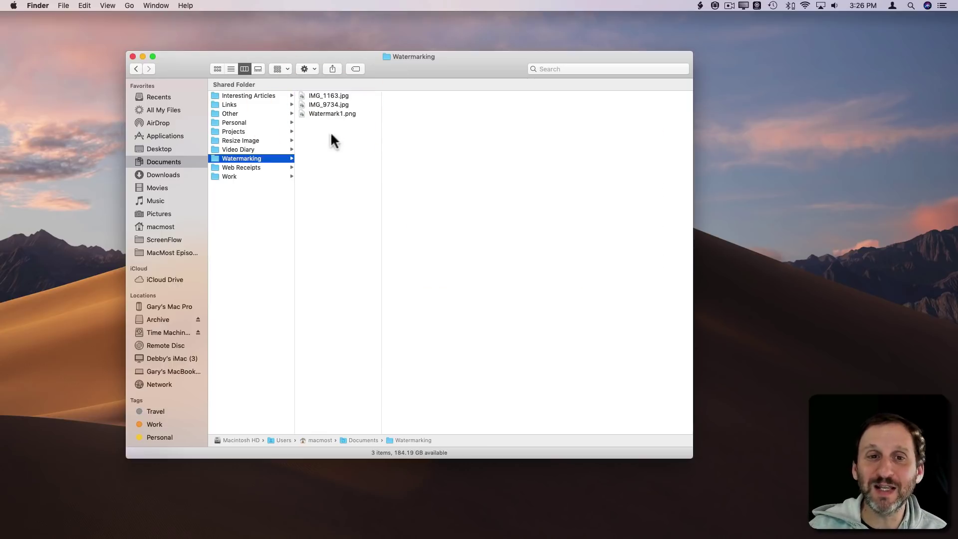